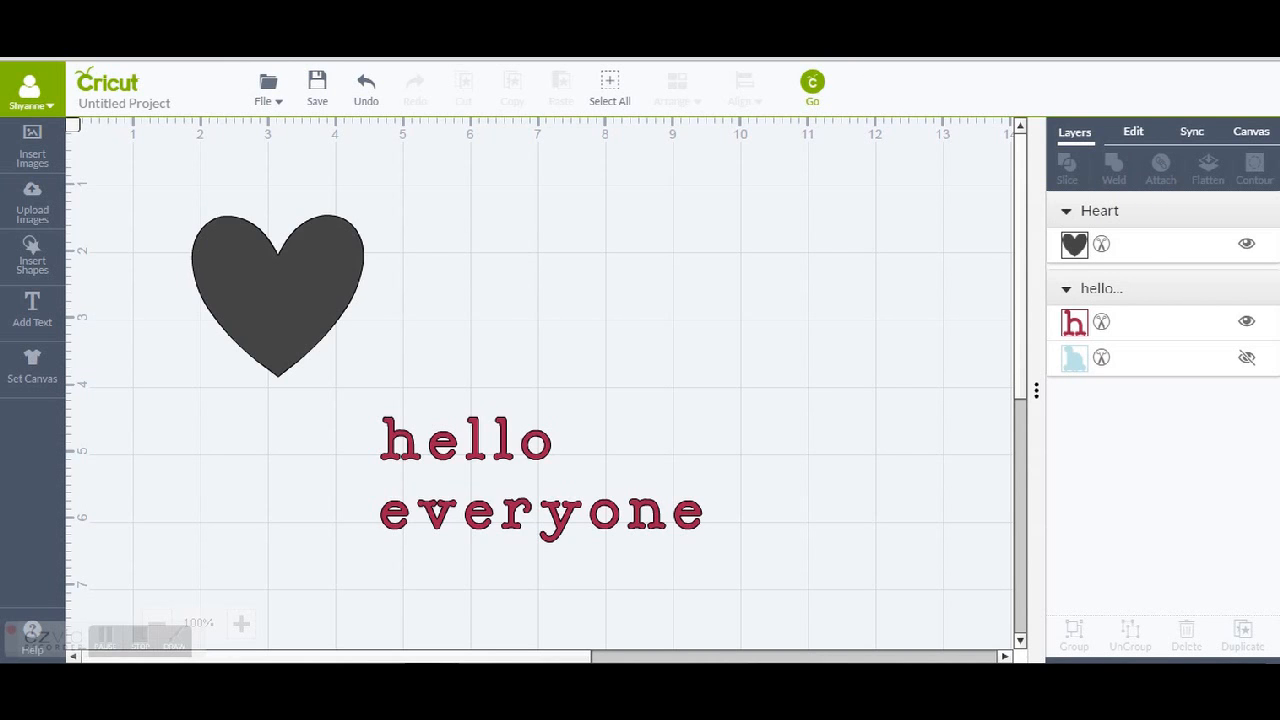
{"action": "left_click", "coordinate": [263, 104]}
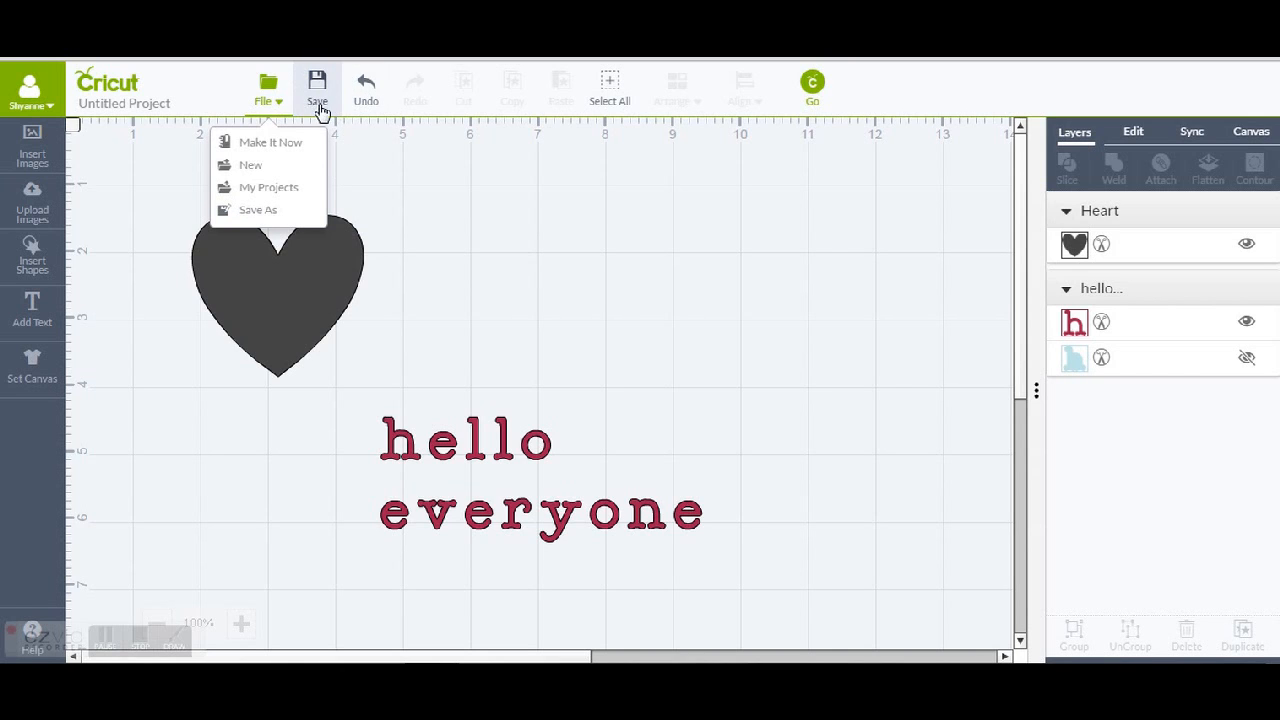
{"action": "left_click", "coordinate": [394, 166]}
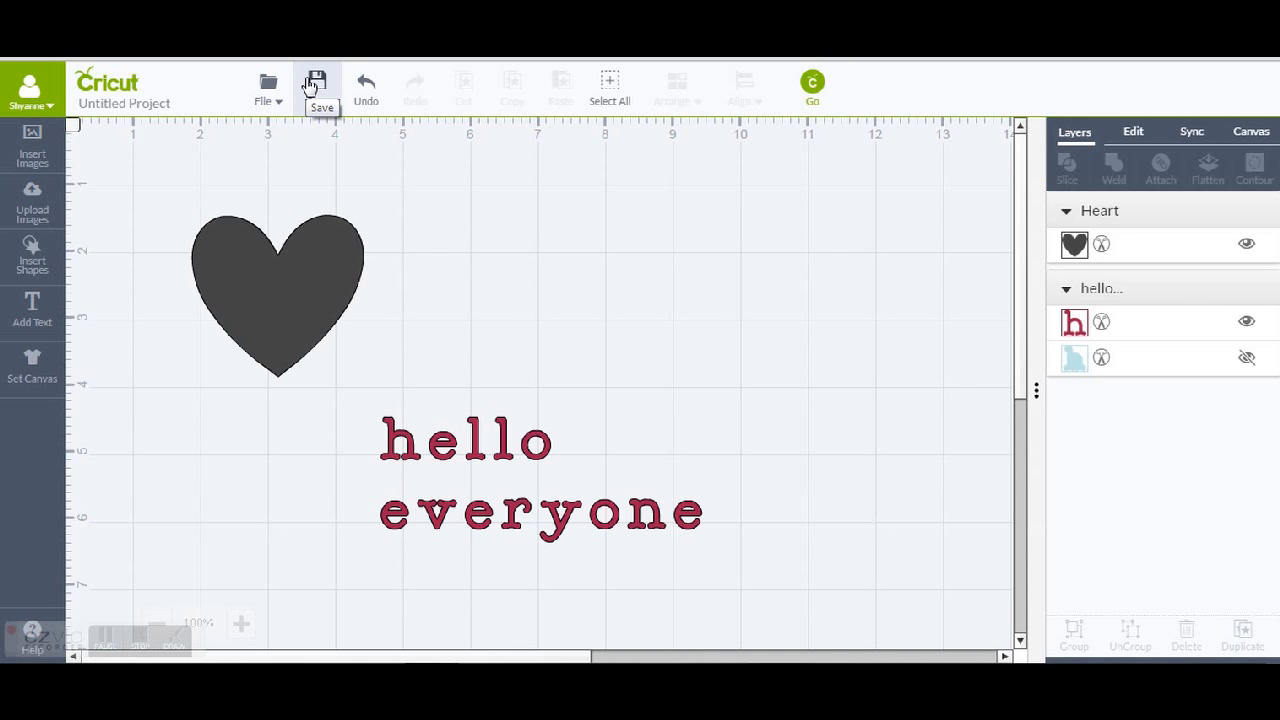
Step: Undo the last three changes to the heart and the "hello everyone" text, and redo all three
{"action": "left_click", "coordinate": [366, 100]}
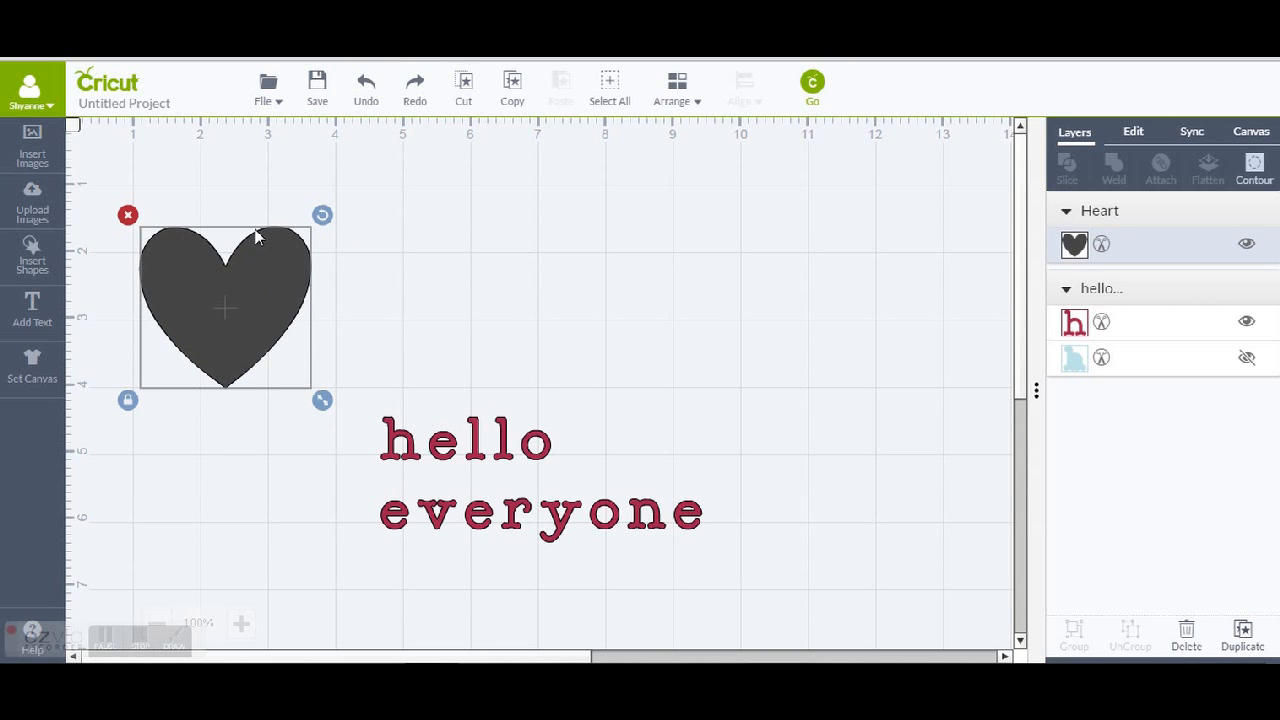
{"action": "left_click", "coordinate": [367, 96]}
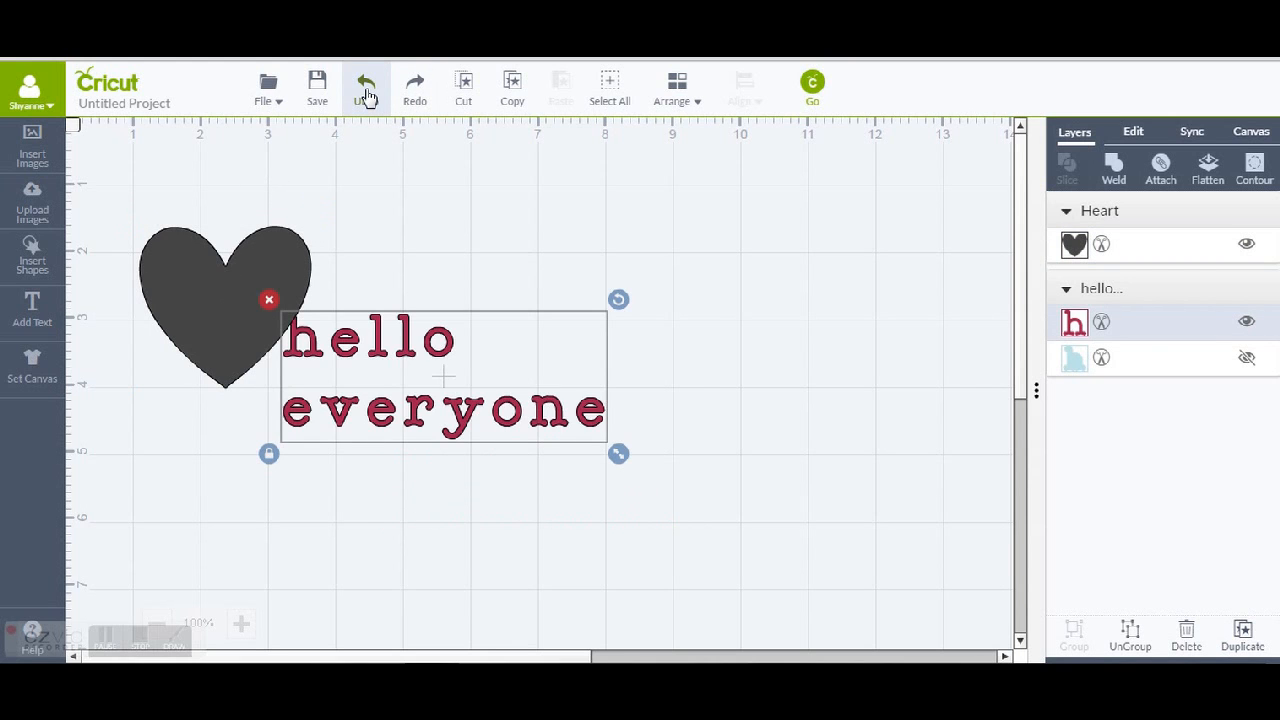
{"action": "left_click", "coordinate": [366, 95]}
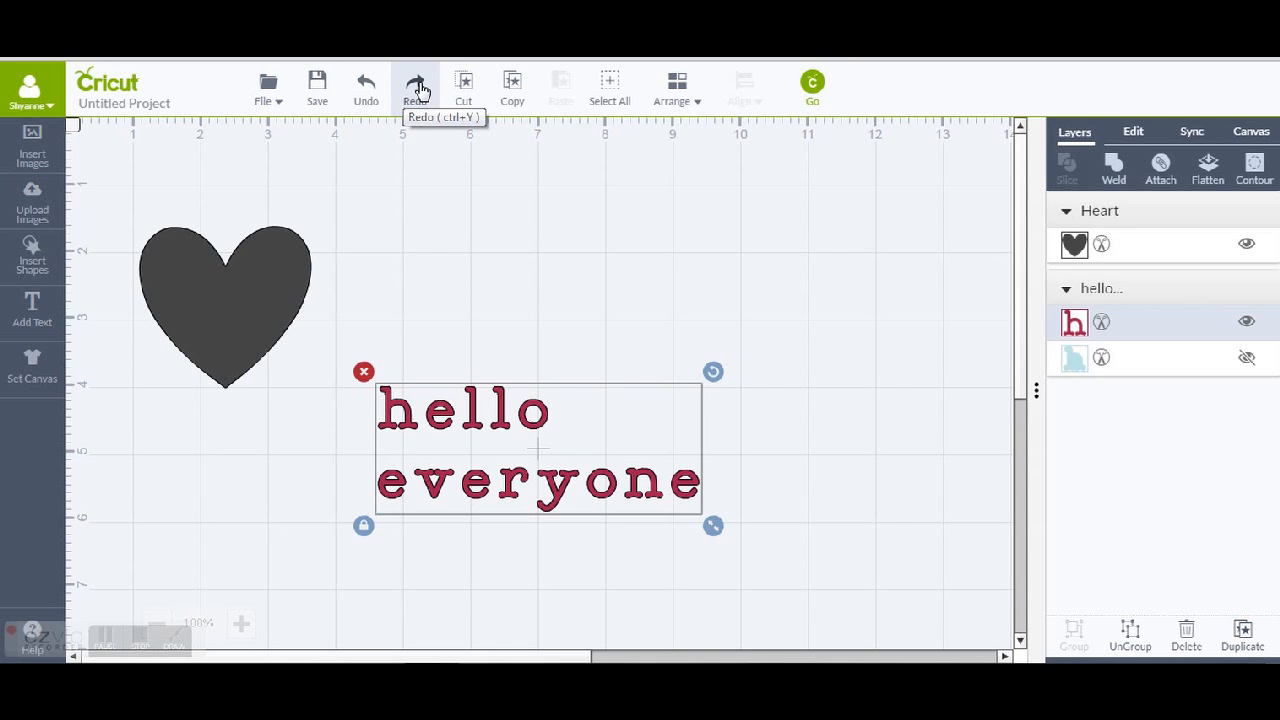
{"action": "left_click", "coordinate": [414, 90]}
{"action": "left_click", "coordinate": [417, 88]}
{"action": "left_click", "coordinate": [420, 90]}
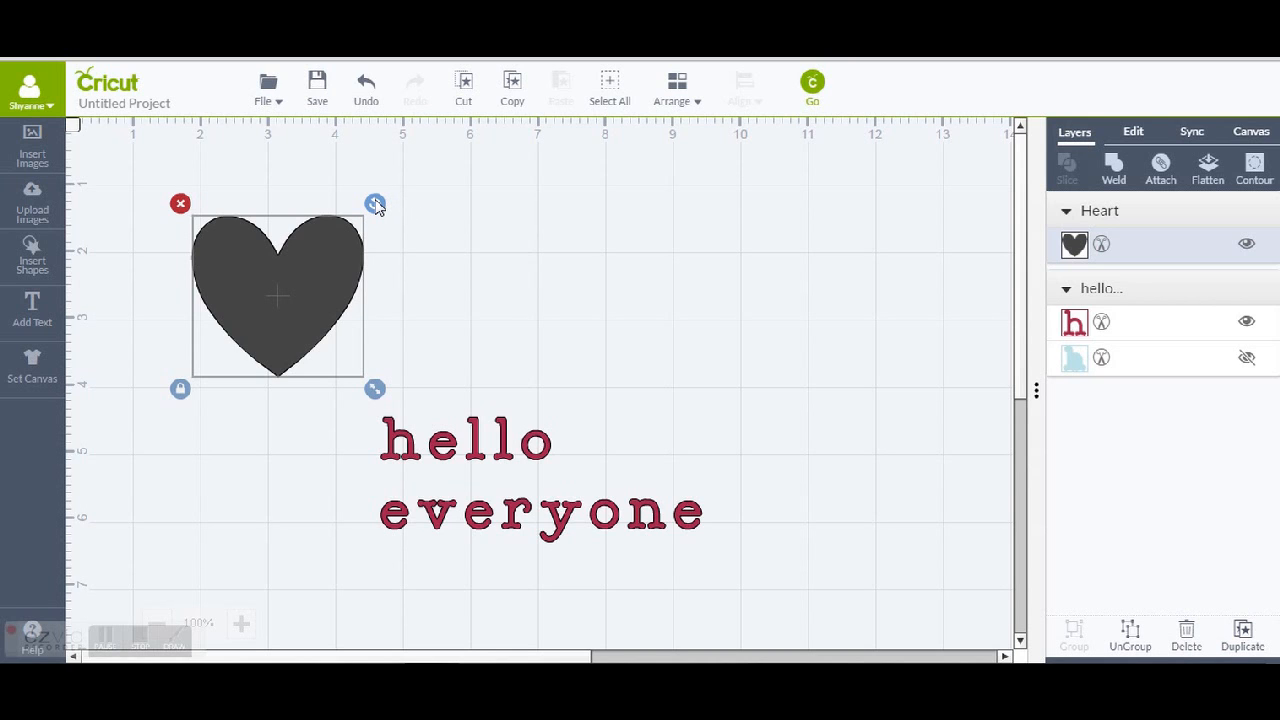
Step: Cut the "hello everyone" text and paste it back below the heart
{"action": "left_click", "coordinate": [464, 95]}
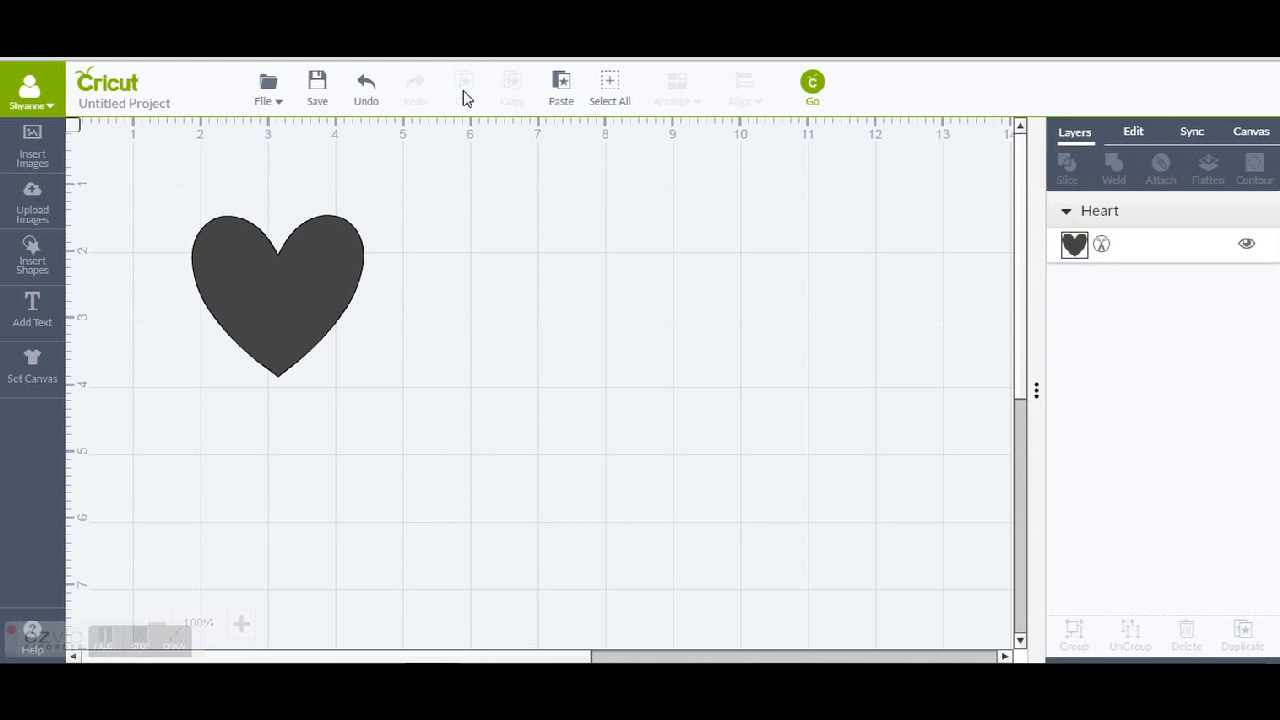
{"action": "left_click", "coordinate": [563, 96]}
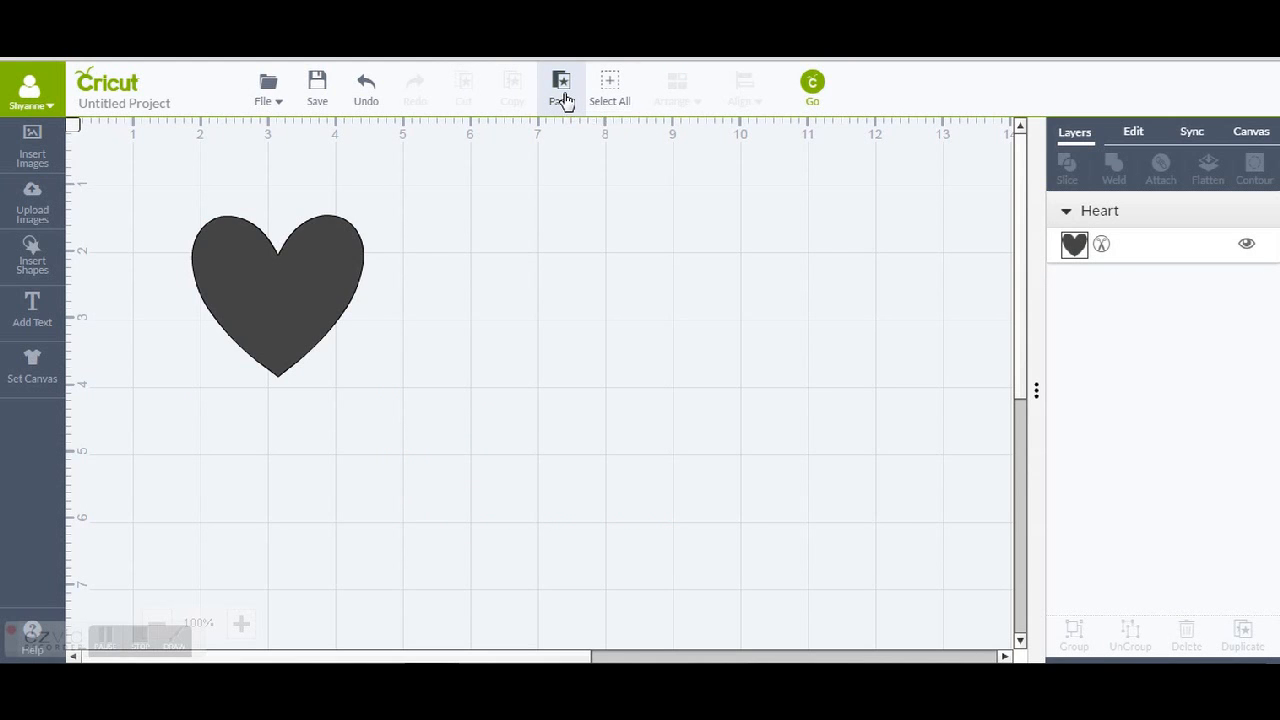
{"action": "mouse_move", "coordinate": [486, 491]}
{"action": "left_mouse_down"}
{"action": "mouse_move", "coordinate": [590, 378]}
{"action": "mouse_move", "coordinate": [546, 446]}
{"action": "mouse_move", "coordinate": [491, 473]}
{"action": "left_mouse_up"}
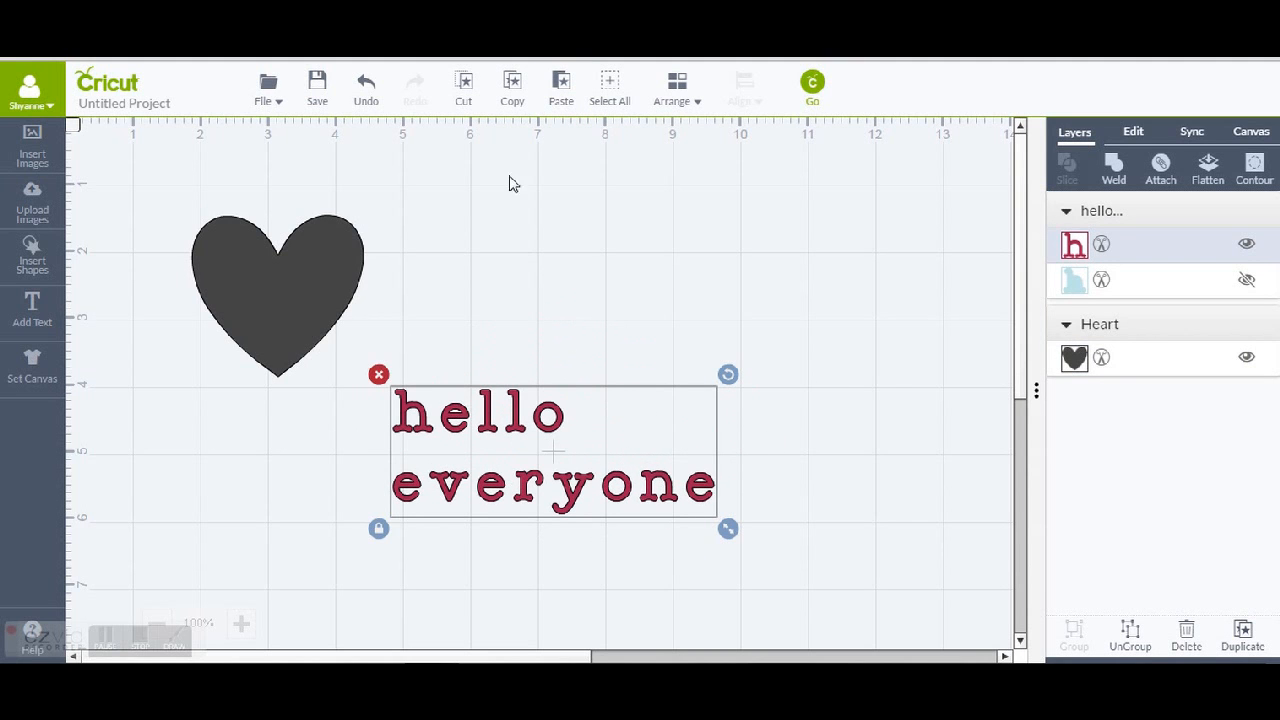
Step: Paste a second copy of the "hello everyone" text and place it beside the heart, above the first copy
{"action": "left_click", "coordinate": [561, 104]}
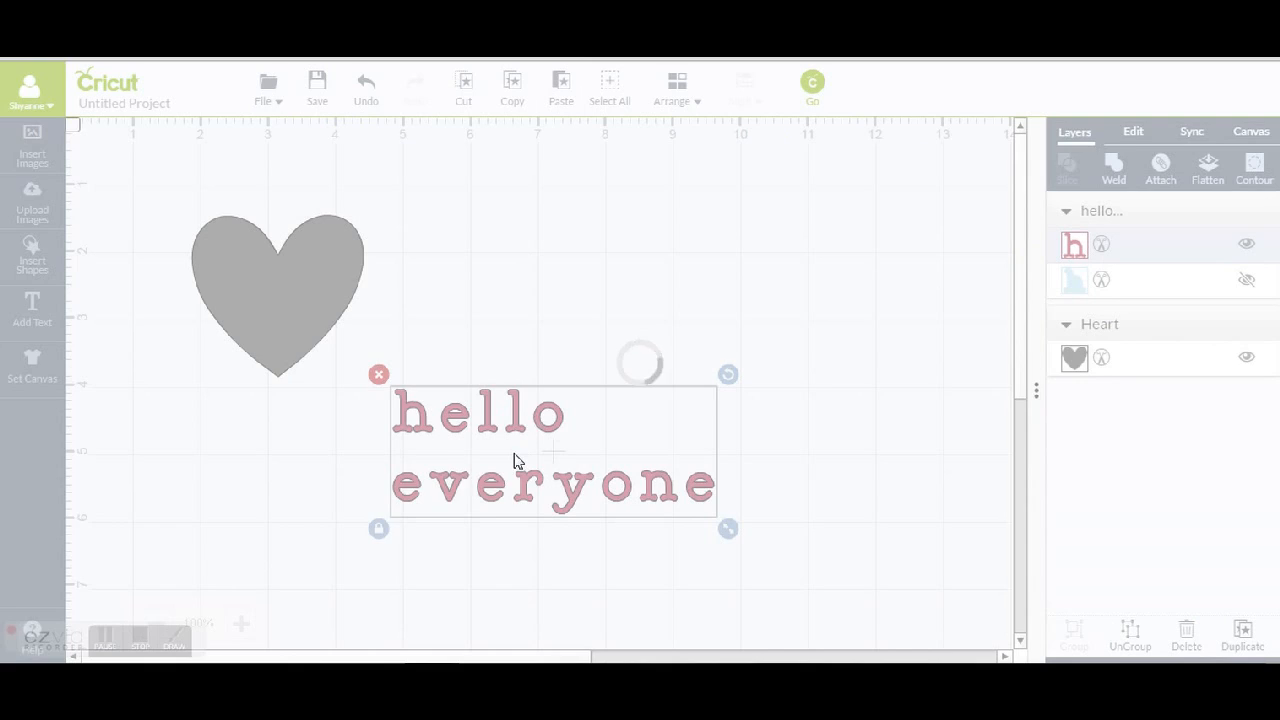
{"action": "left_click_drag", "start_coordinate": [516, 459], "coordinate": [567, 287]}
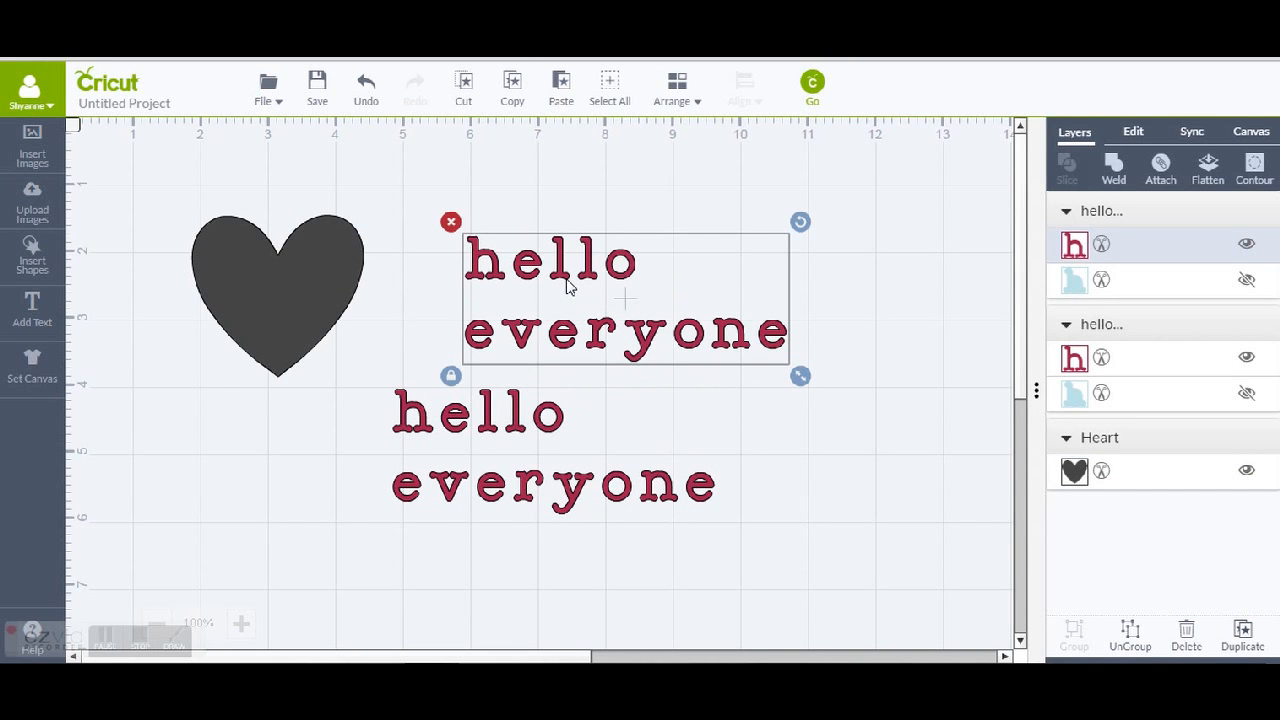
{"action": "left_click_drag", "start_coordinate": [567, 287], "coordinate": [551, 262]}
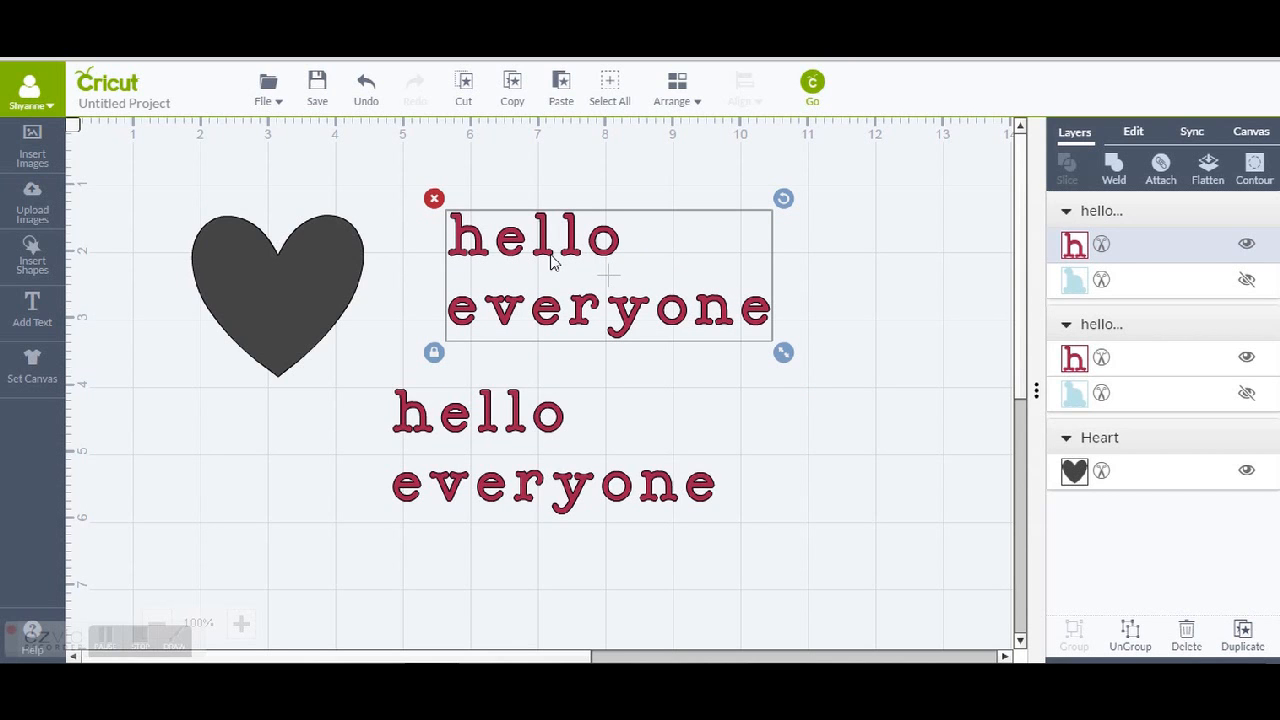
{"action": "left_click", "coordinate": [883, 350]}
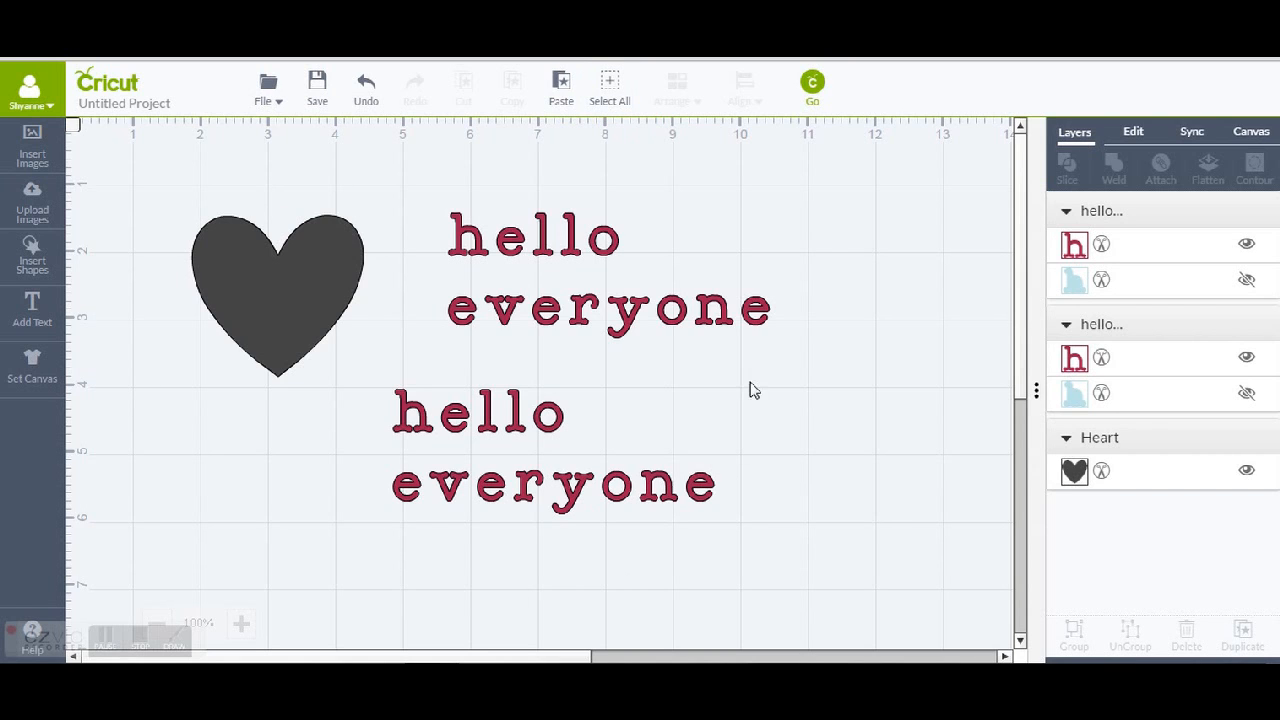
Step: Select all the objects on the canvas at once
{"action": "left_click", "coordinate": [610, 90]}
{"action": "left_click_drag", "start_coordinate": [586, 361], "coordinate": [610, 300]}
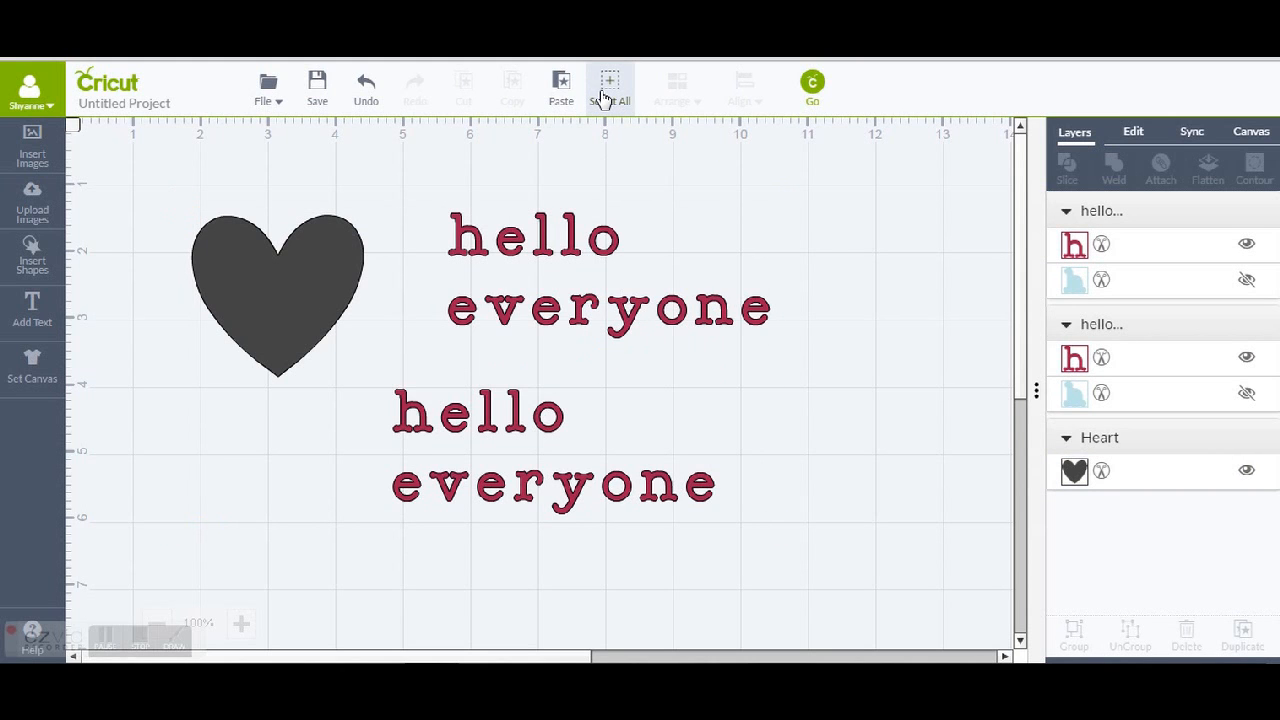
{"action": "left_click", "coordinate": [606, 92]}
{"action": "left_click_drag", "start_coordinate": [580, 340], "coordinate": [655, 370]}
Step: Place the upper "hello everyone" text over the heart at about X 3.4 in, Y 1.6 in, and move it backward behind the heart
{"action": "left_click", "coordinate": [527, 258]}
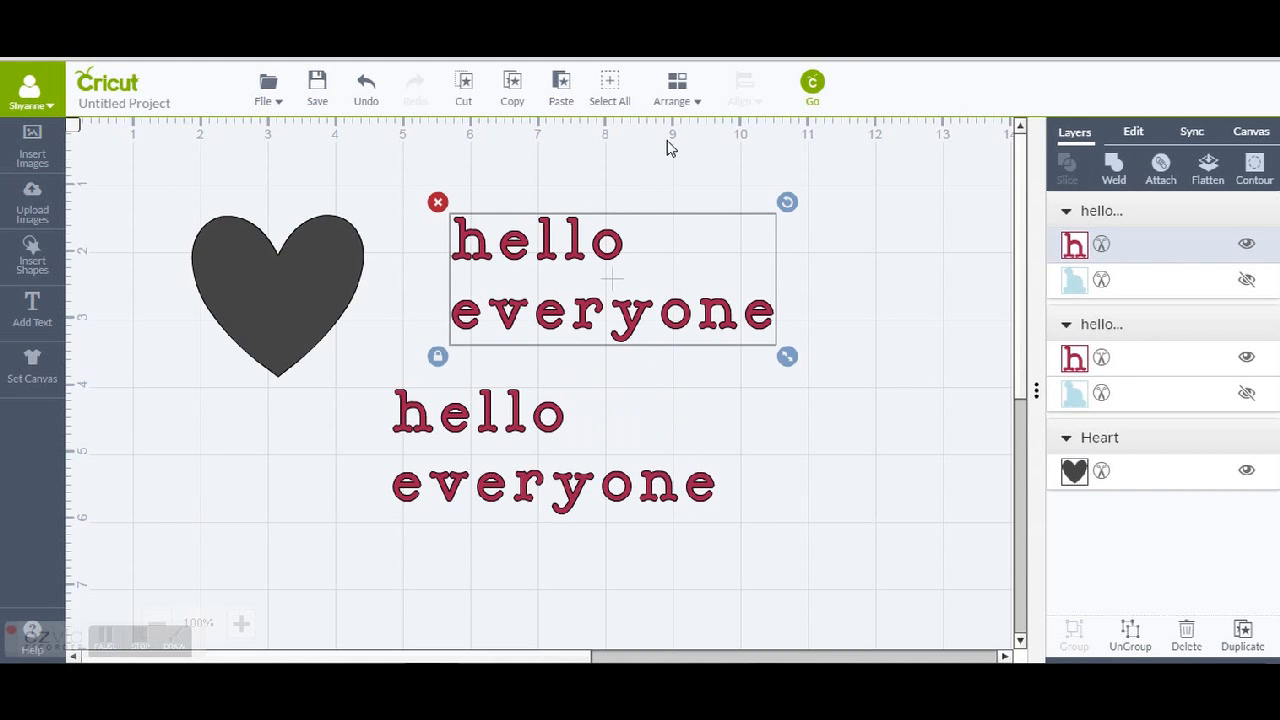
{"action": "left_click_drag", "start_coordinate": [492, 280], "coordinate": [384, 265]}
{"action": "left_click", "coordinate": [670, 92]}
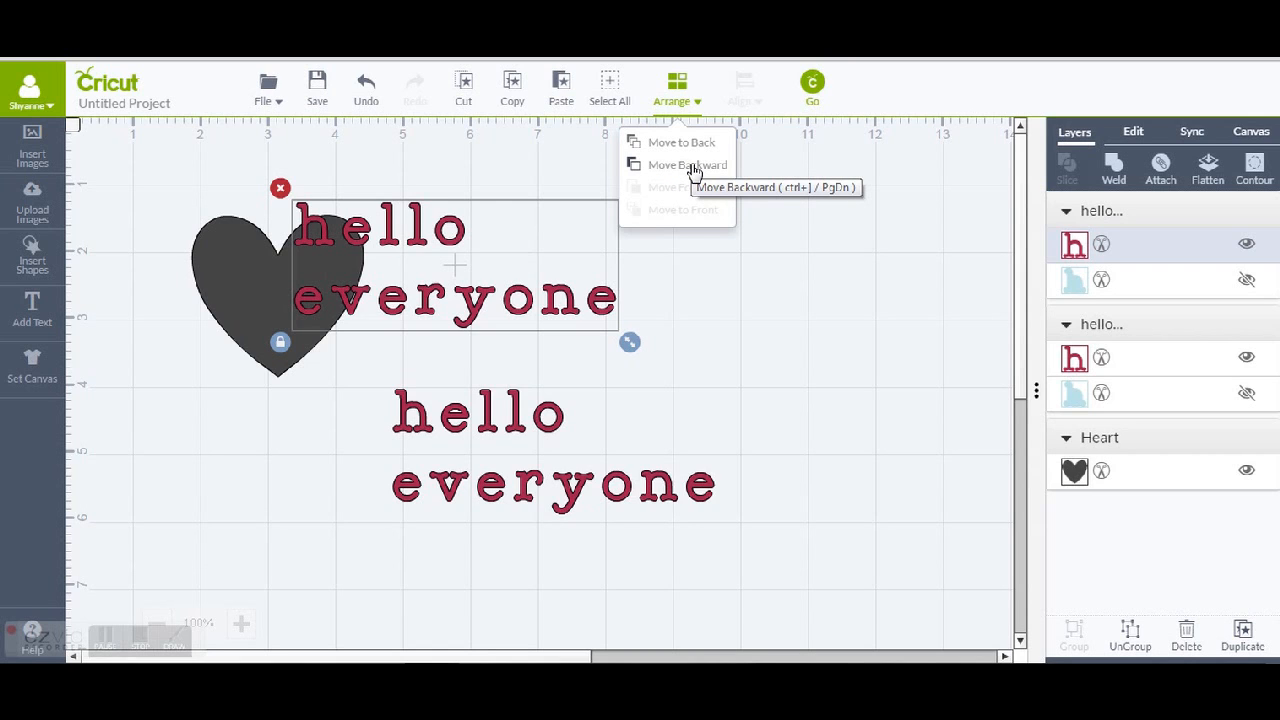
{"action": "left_click", "coordinate": [689, 168]}
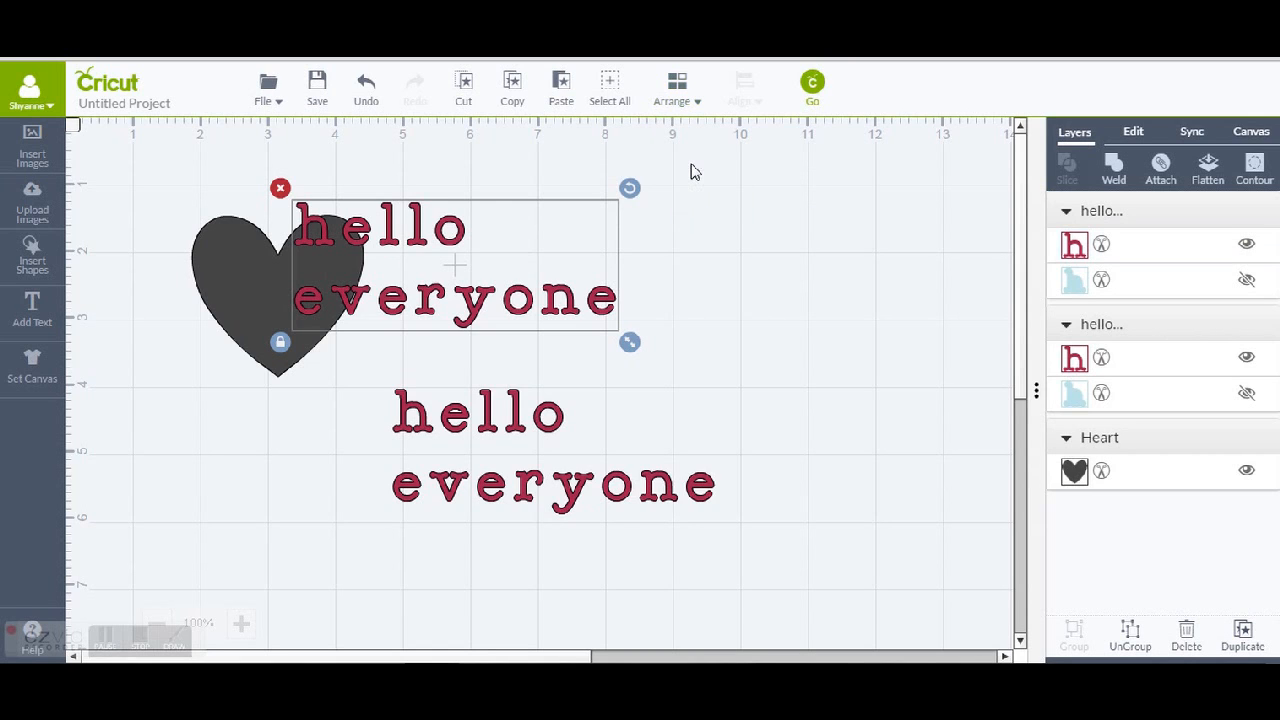
{"action": "left_click", "coordinate": [663, 102]}
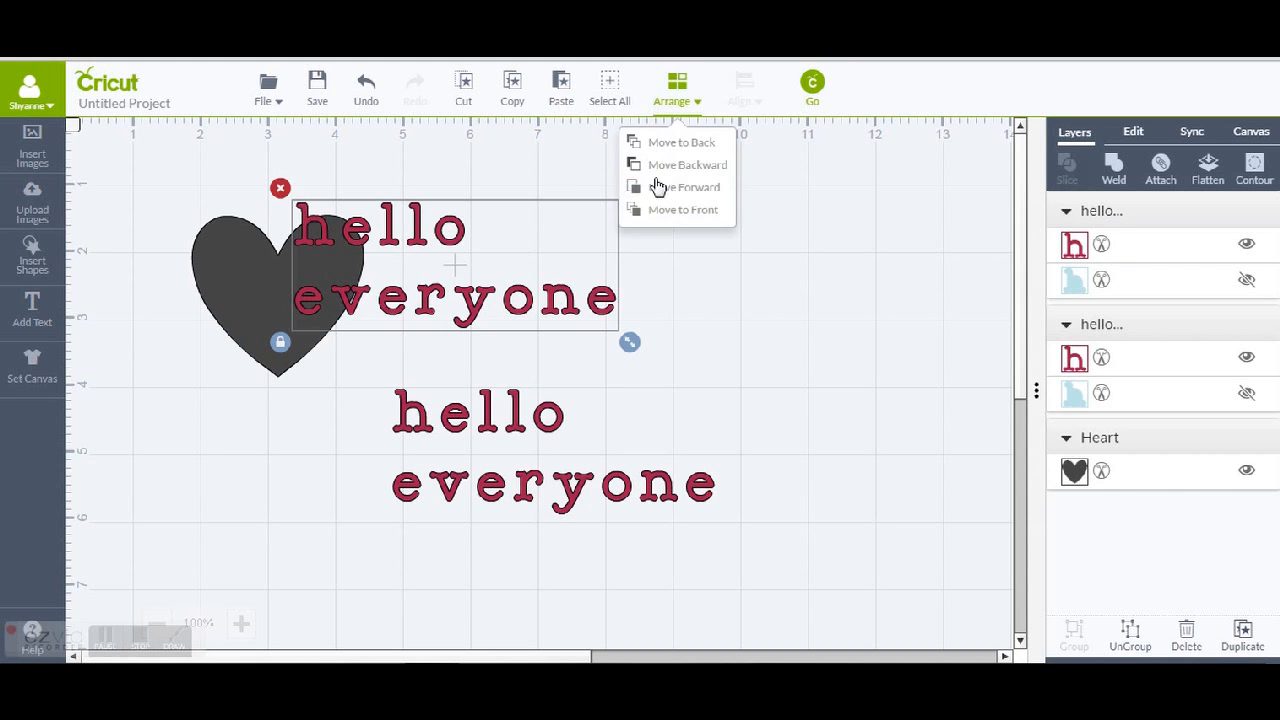
{"action": "mouse_move", "coordinate": [490, 282]}
{"action": "left_mouse_down"}
{"action": "mouse_move", "coordinate": [568, 470]}
{"action": "mouse_move", "coordinate": [571, 458]}
{"action": "mouse_move", "coordinate": [609, 463]}
{"action": "mouse_move", "coordinate": [574, 446]}
{"action": "mouse_move", "coordinate": [490, 300]}
{"action": "left_mouse_up"}
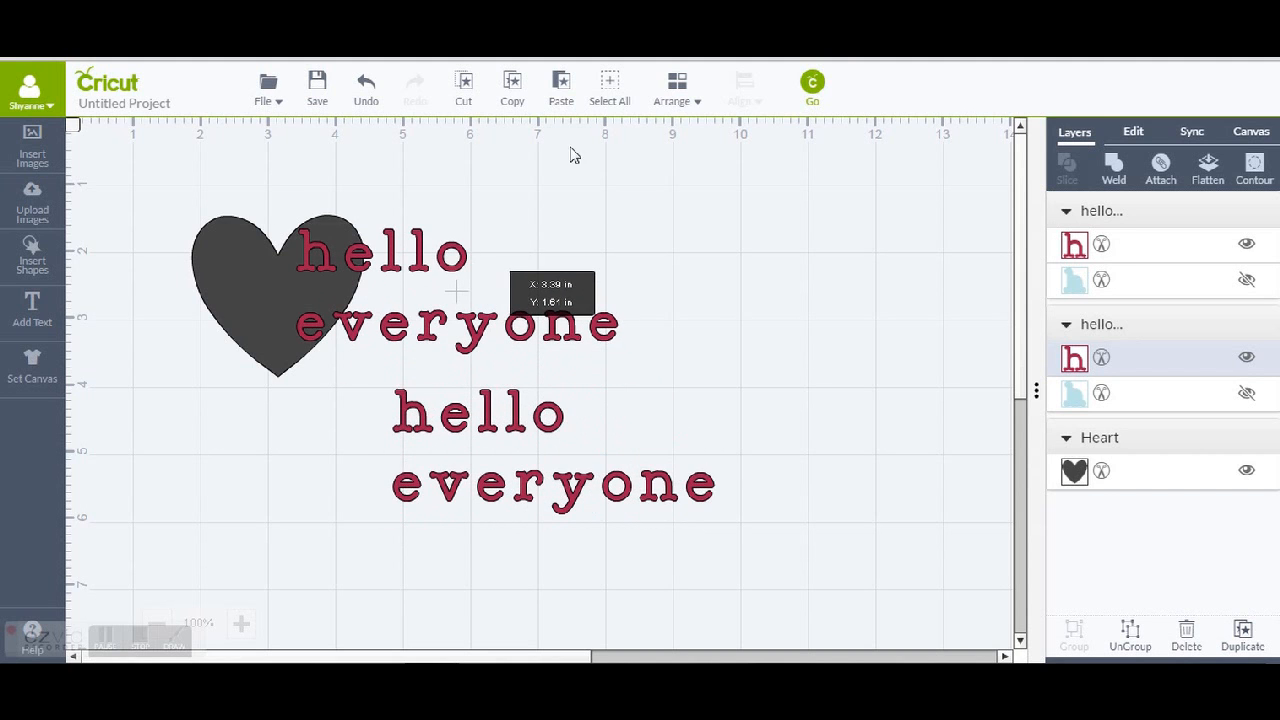
{"action": "left_click", "coordinate": [671, 100]}
{"action": "left_click", "coordinate": [679, 166]}
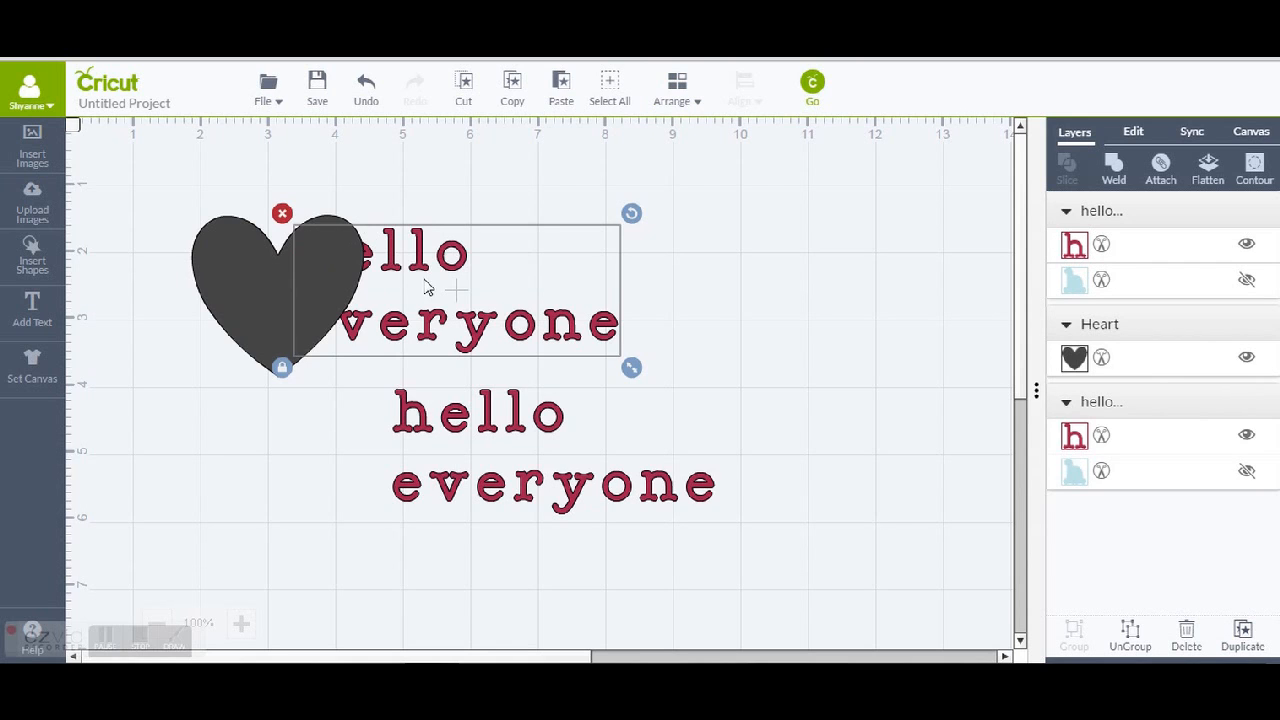
Step: Bring the overlapping "hello everyone" text to the front and move it off the heart
{"action": "left_click_drag", "start_coordinate": [425, 287], "coordinate": [458, 289]}
{"action": "left_click", "coordinate": [676, 90]}
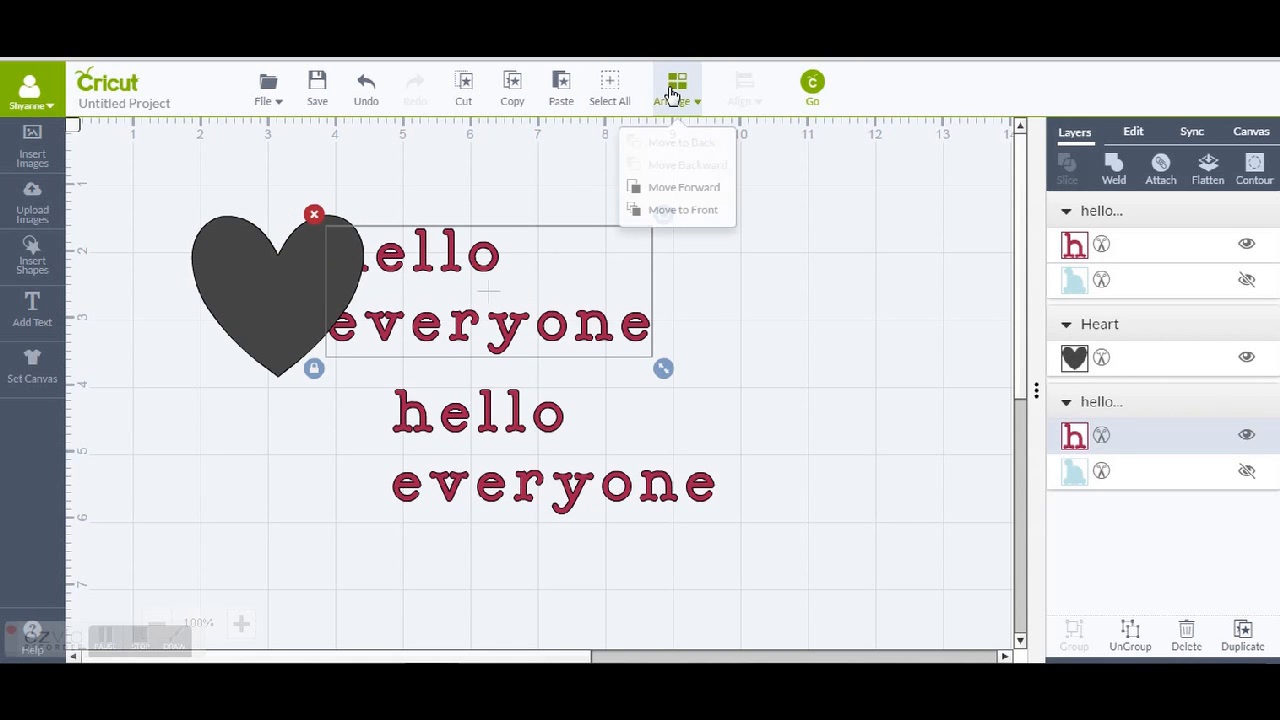
{"action": "left_click", "coordinate": [660, 216]}
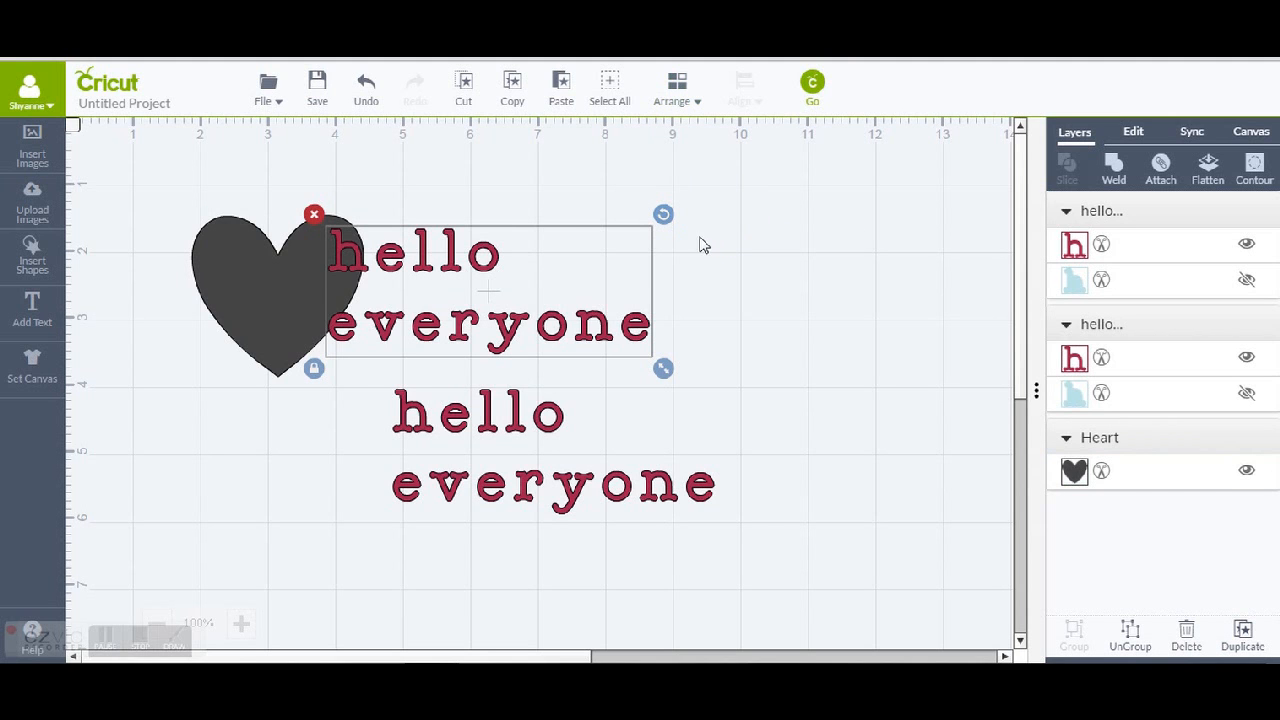
{"action": "left_click_drag", "start_coordinate": [397, 286], "coordinate": [505, 289]}
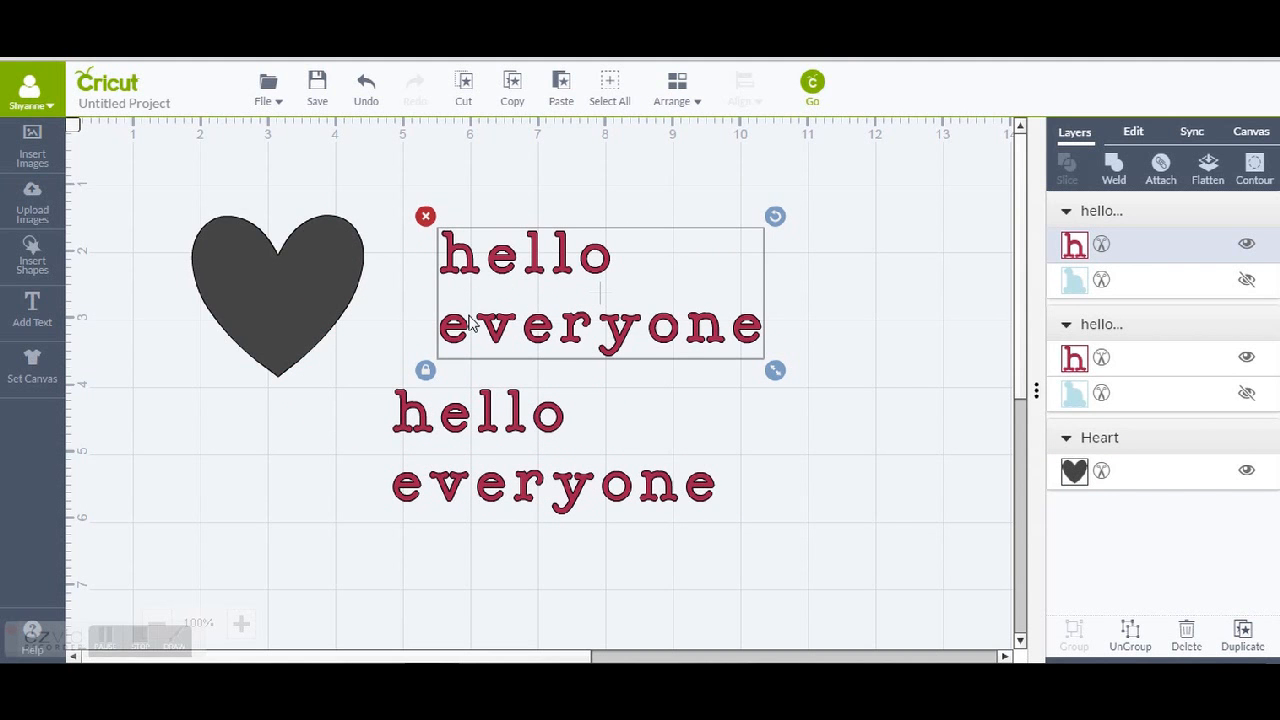
Step: Align the two "hello everyone" texts to their left edges and to their bottom edges
{"action": "left_click", "coordinate": [474, 455], "text": "shift"}
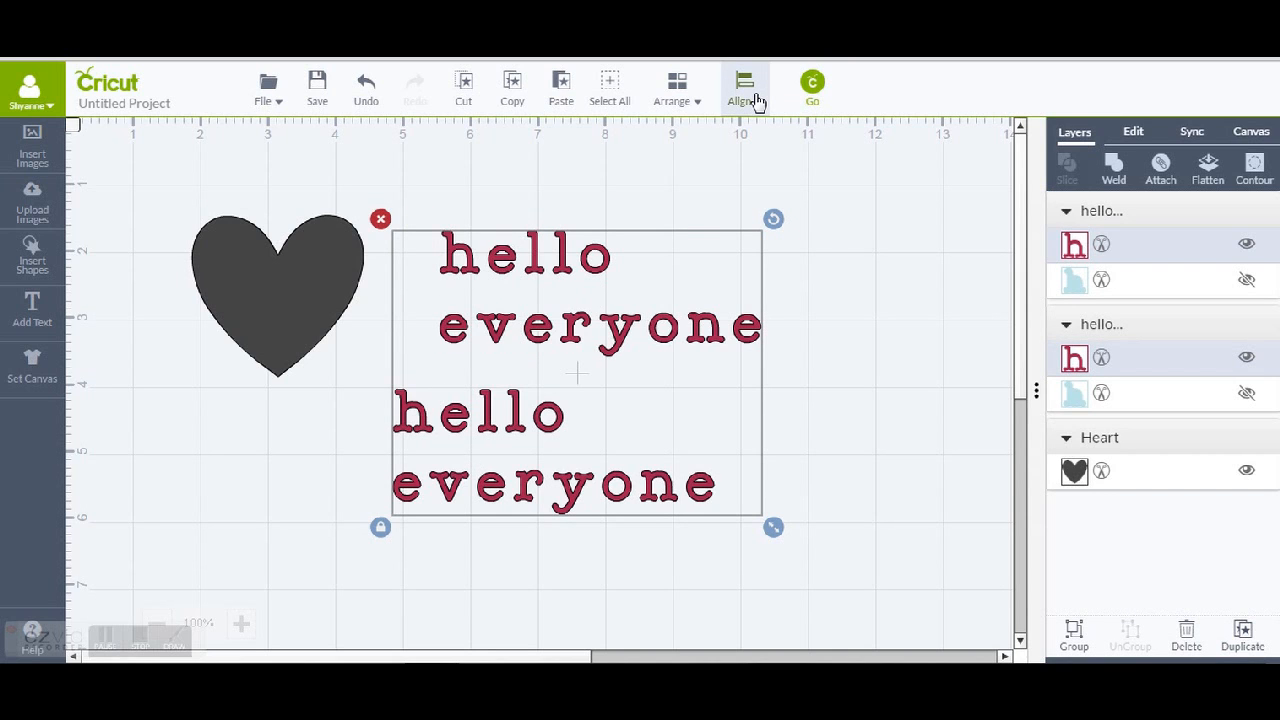
{"action": "left_click", "coordinate": [758, 102]}
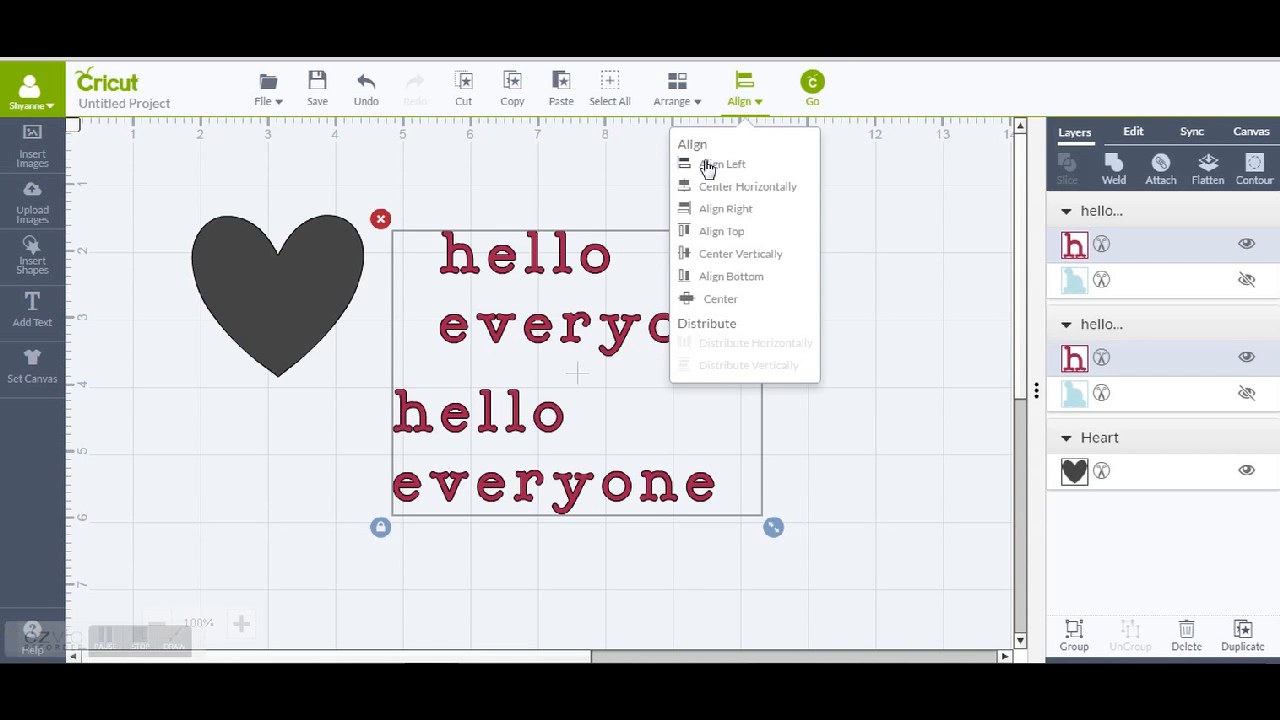
{"action": "left_click", "coordinate": [707, 166]}
{"action": "left_click", "coordinate": [738, 97]}
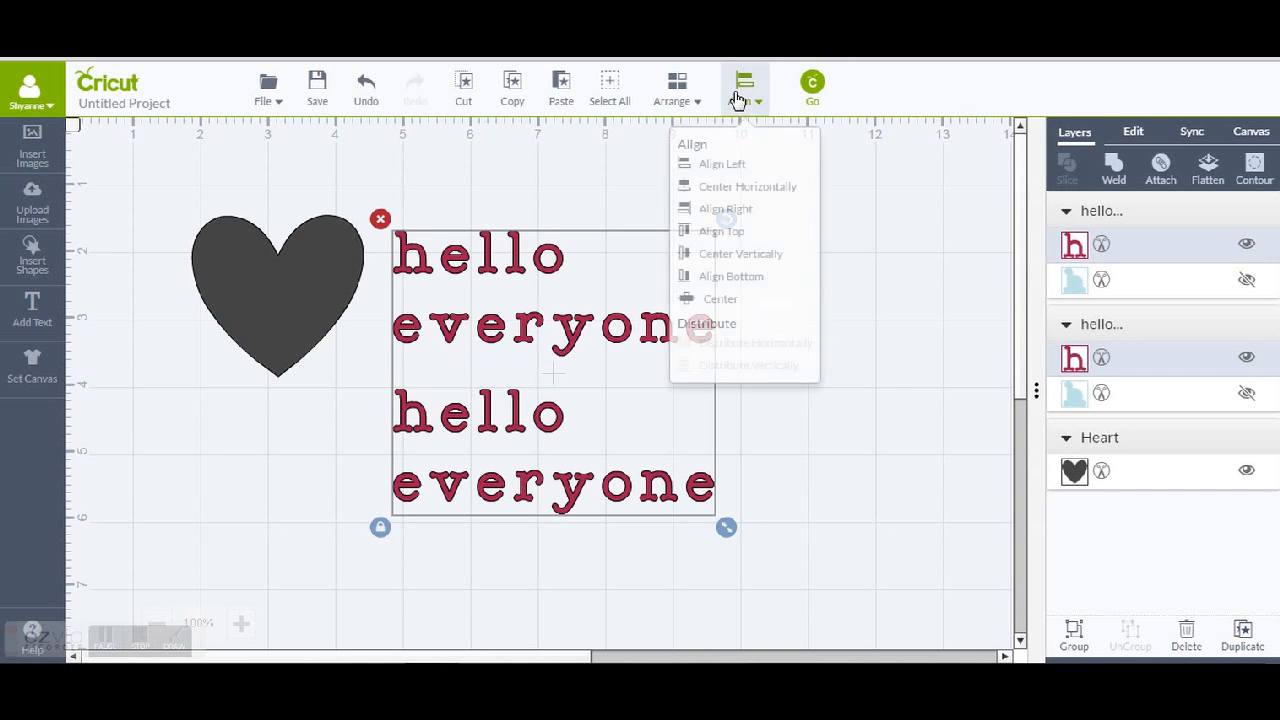
{"action": "left_click", "coordinate": [711, 287]}
{"action": "left_click", "coordinate": [606, 169]}
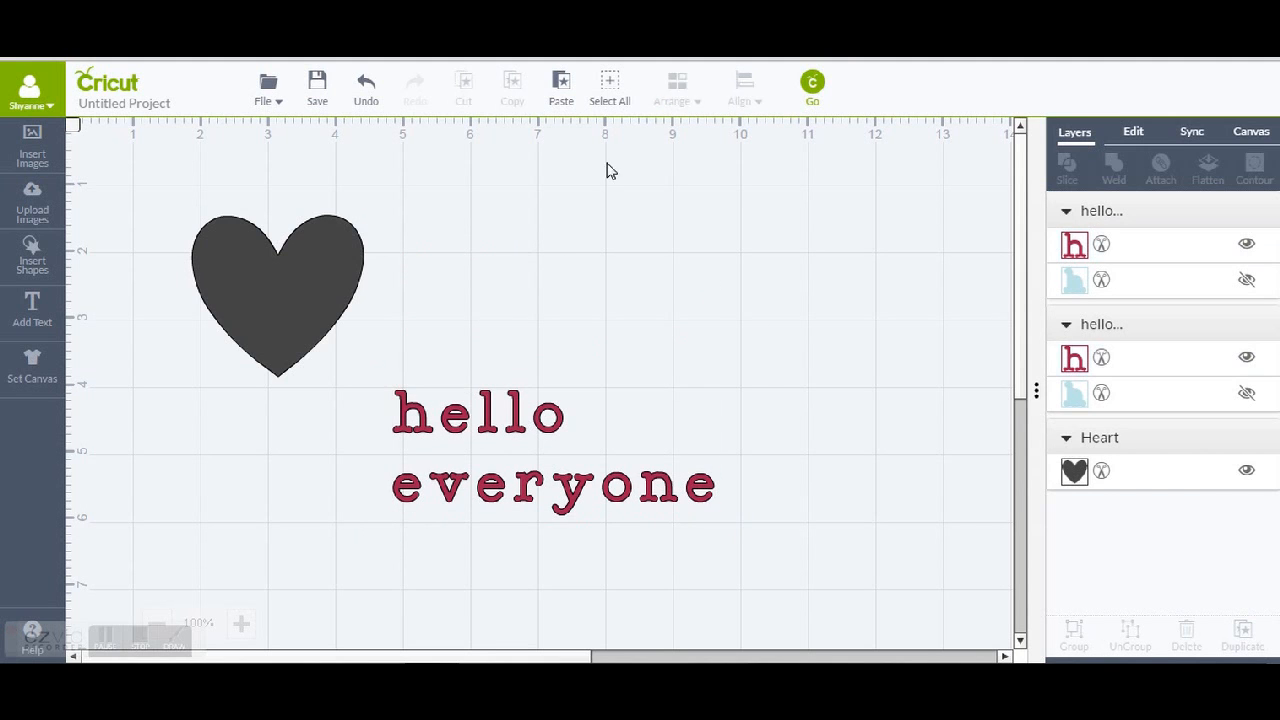
Step: Move one "hello everyone" text up and to the right of the heart, and align both copies to their right edges
{"action": "left_click_drag", "start_coordinate": [482, 437], "coordinate": [566, 267]}
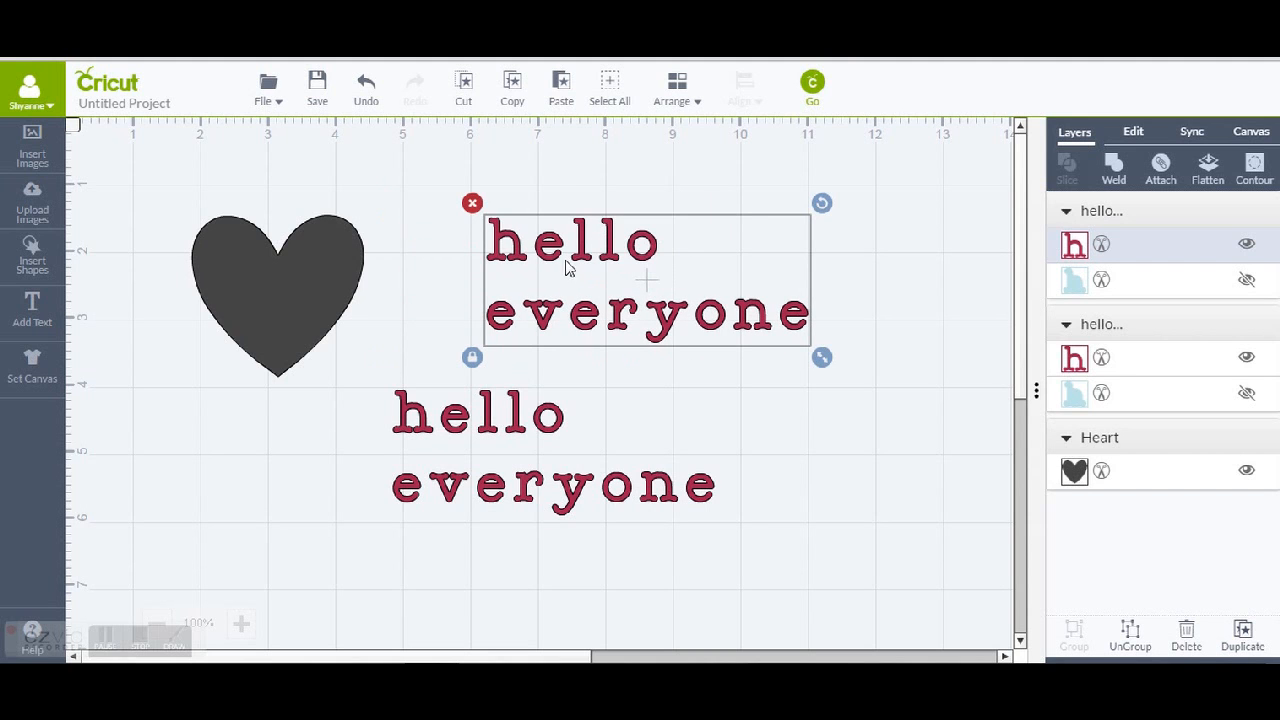
{"action": "left_click", "coordinate": [502, 452], "text": "shift"}
{"action": "left_click", "coordinate": [745, 90]}
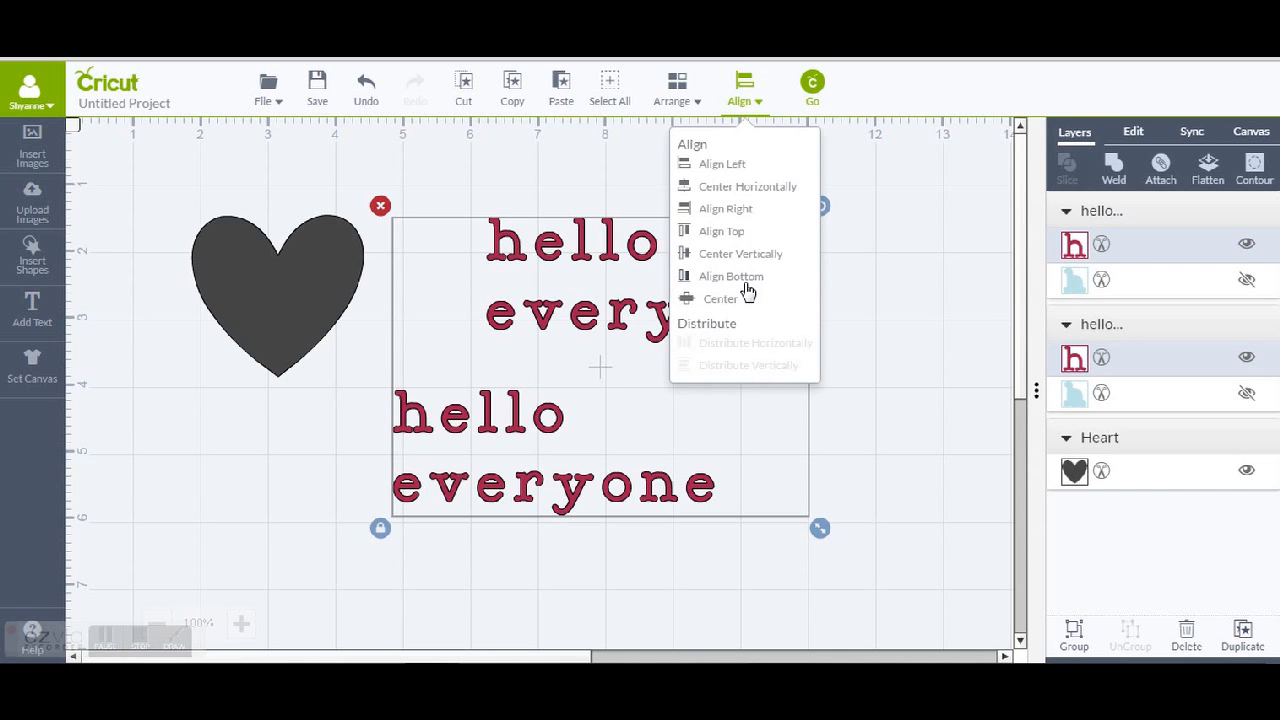
{"action": "left_click", "coordinate": [728, 209]}
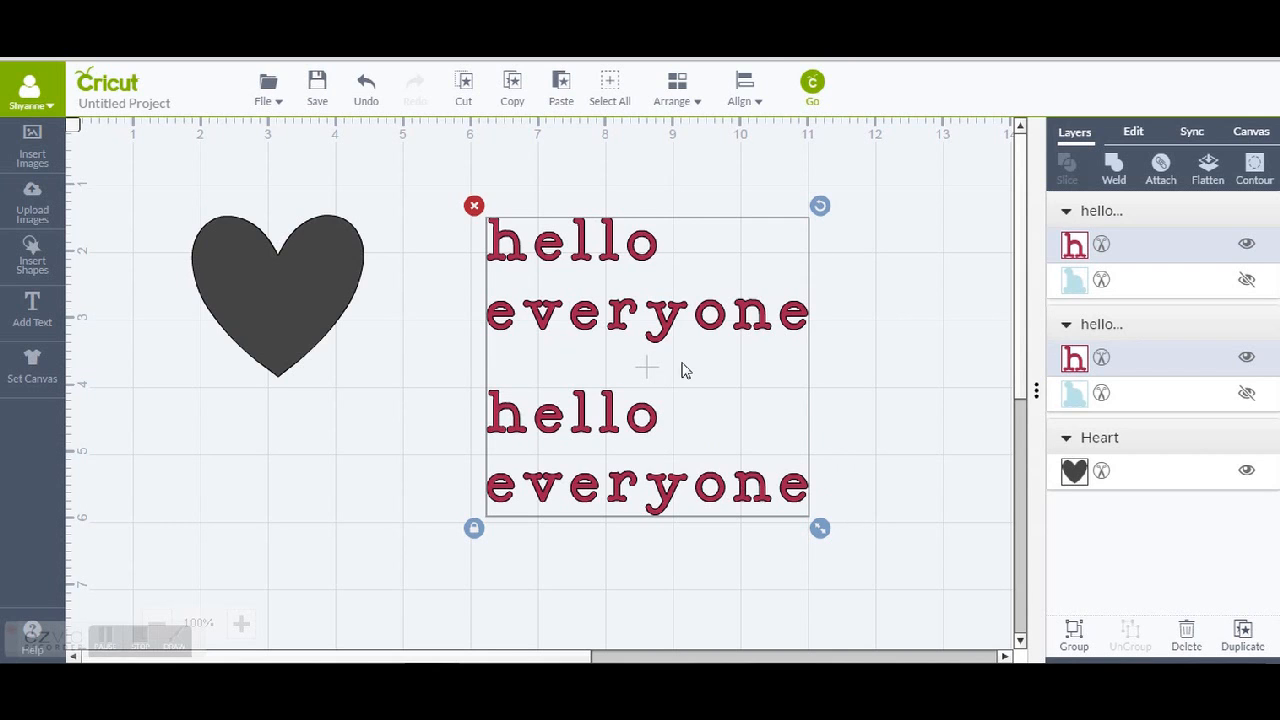
Step: Center the two "hello everyone" texts on each other and move one copy directly above the other
{"action": "left_click", "coordinate": [748, 104]}
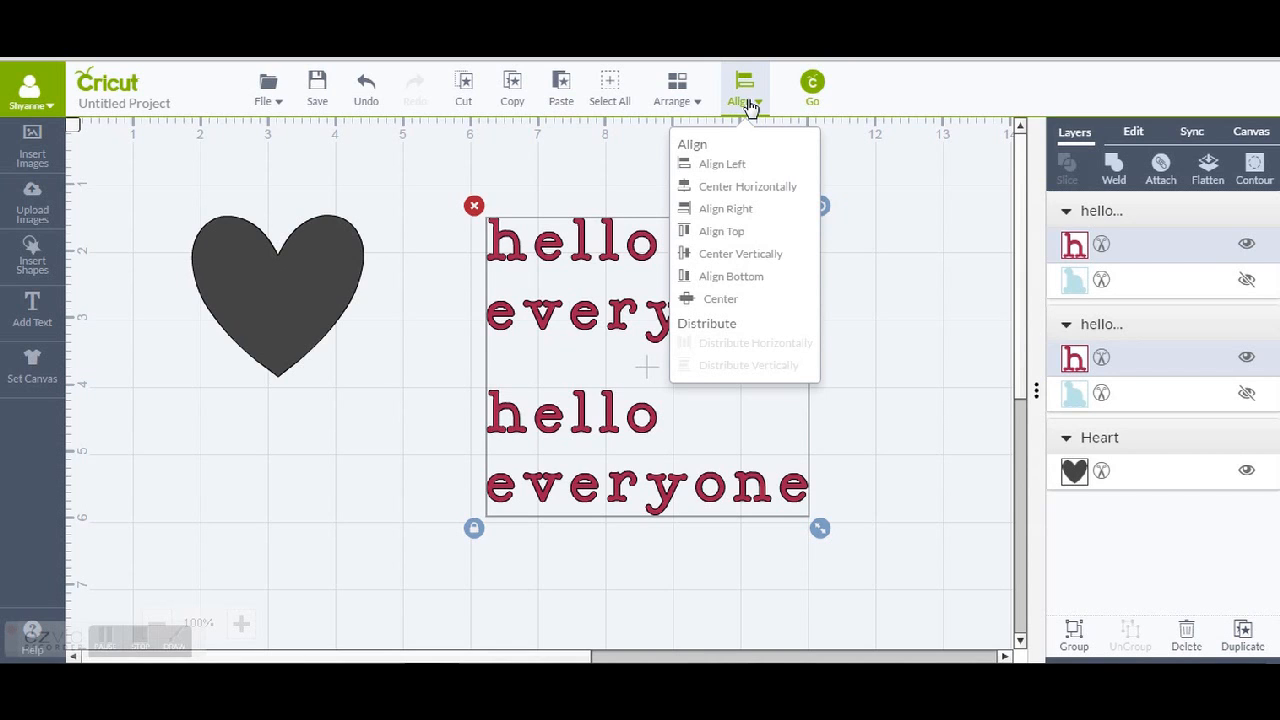
{"action": "left_click", "coordinate": [697, 303]}
{"action": "left_click", "coordinate": [666, 214]}
{"action": "left_click_drag", "start_coordinate": [610, 330], "coordinate": [615, 187]}
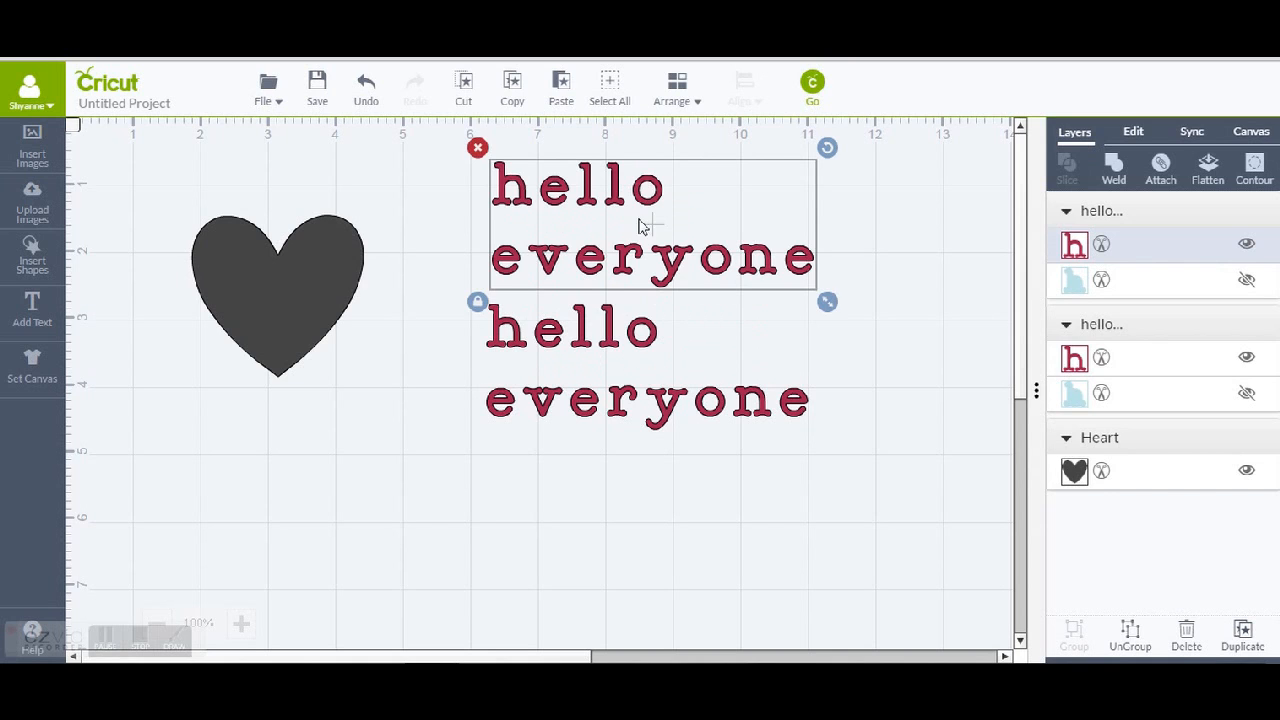
Step: Check which Align and Distribute options are available for the two "hello everyone" texts
{"action": "left_click", "coordinate": [614, 345], "text": "shift"}
{"action": "left_click", "coordinate": [728, 82]}
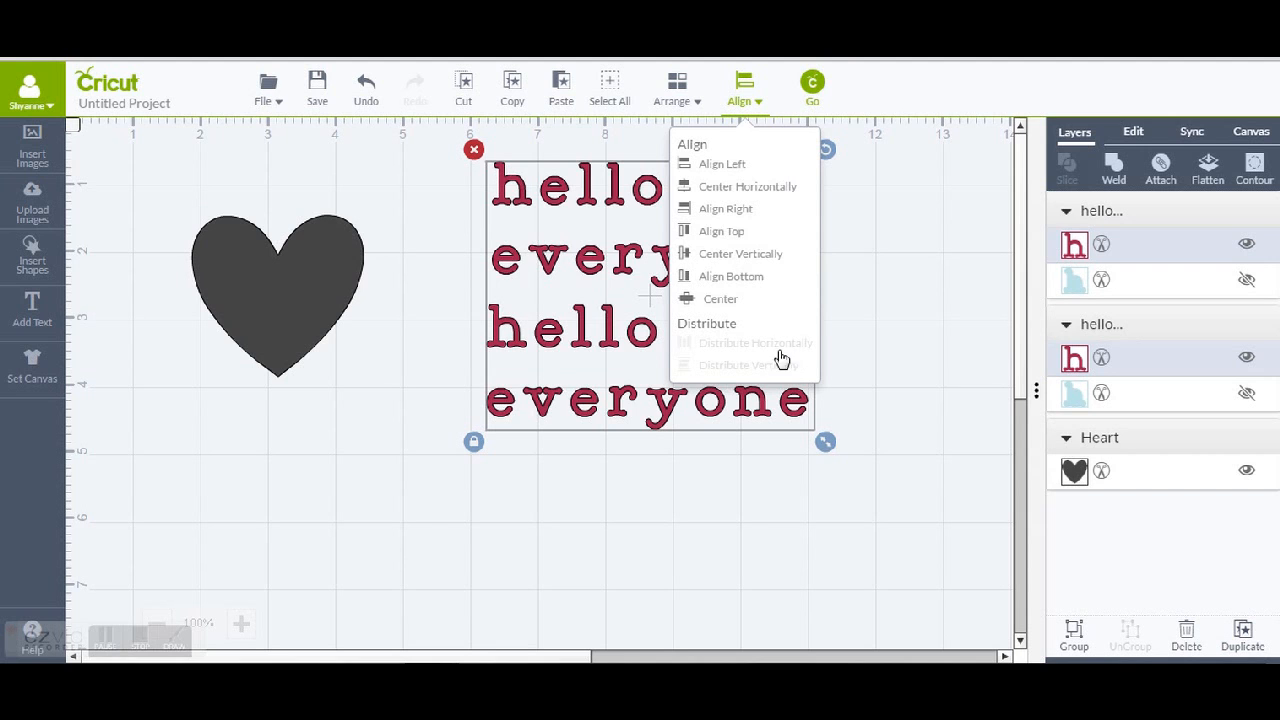
{"action": "left_click", "coordinate": [668, 535]}
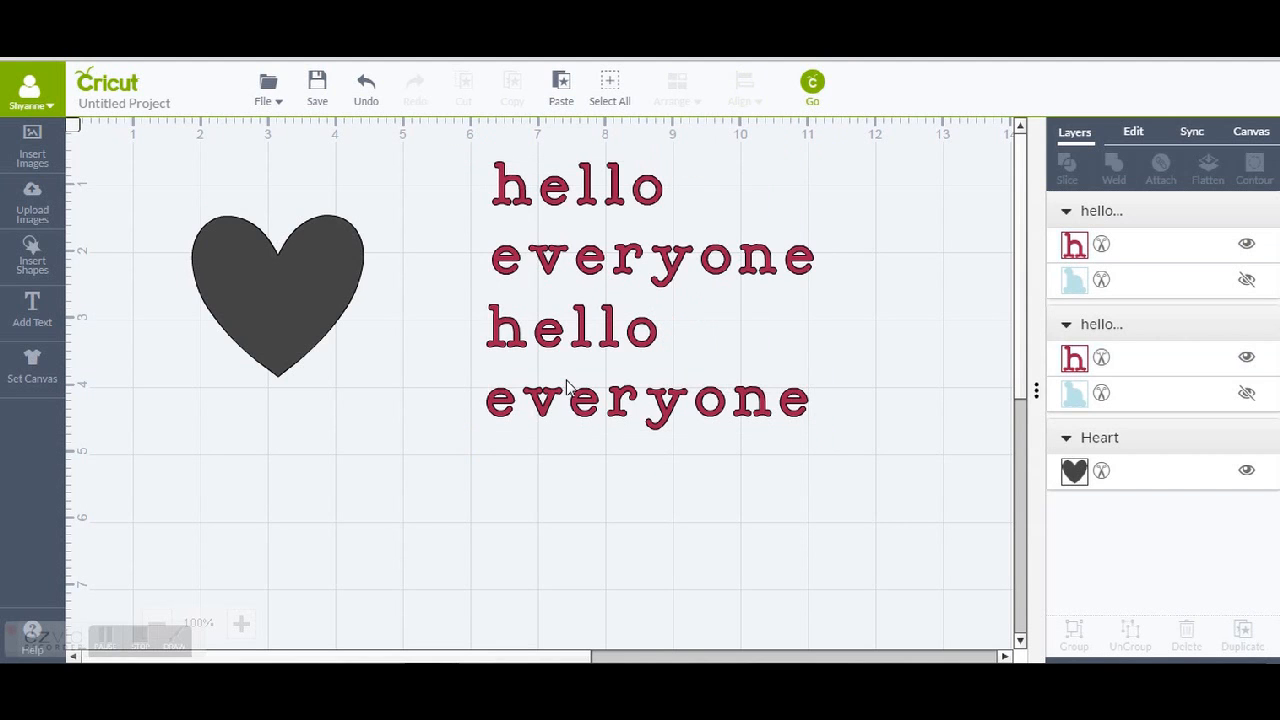
Step: Duplicate the lower "hello everyone" text and place the copy directly beneath it
{"action": "left_click", "coordinate": [567, 386]}
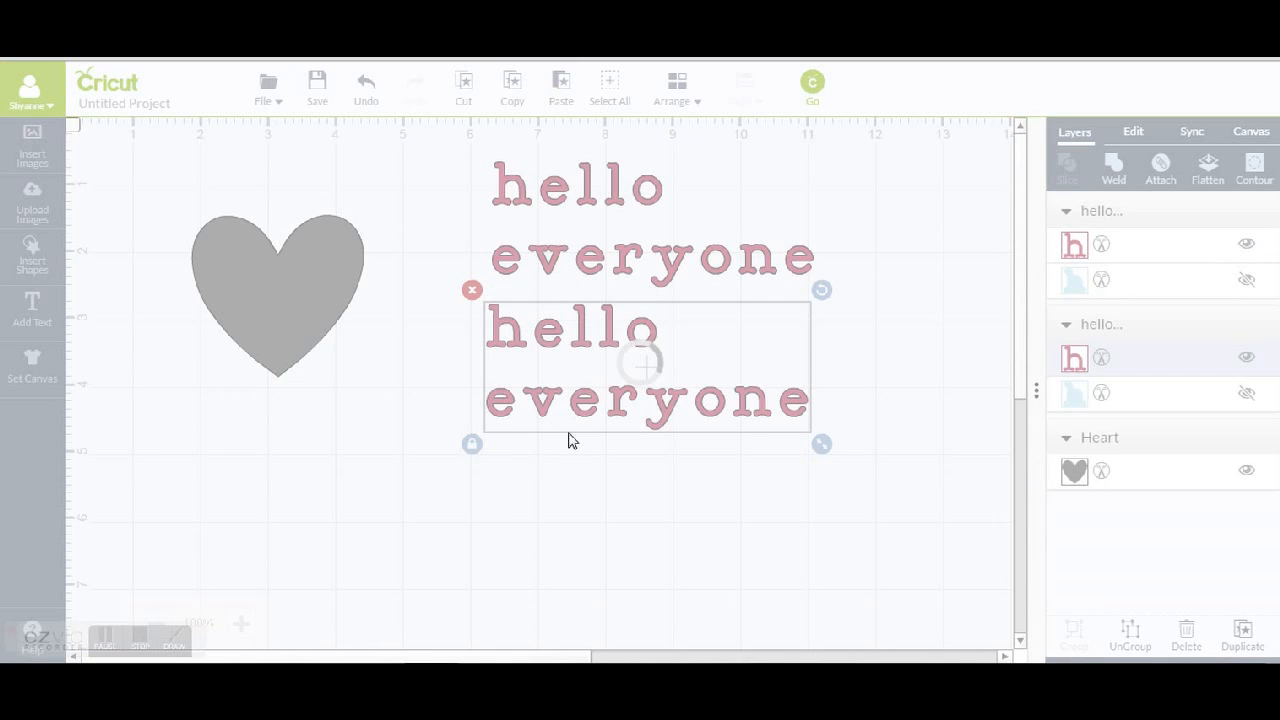
{"action": "key", "text": "ctrl+d"}
{"action": "left_click_drag", "start_coordinate": [595, 452], "coordinate": [556, 490]}
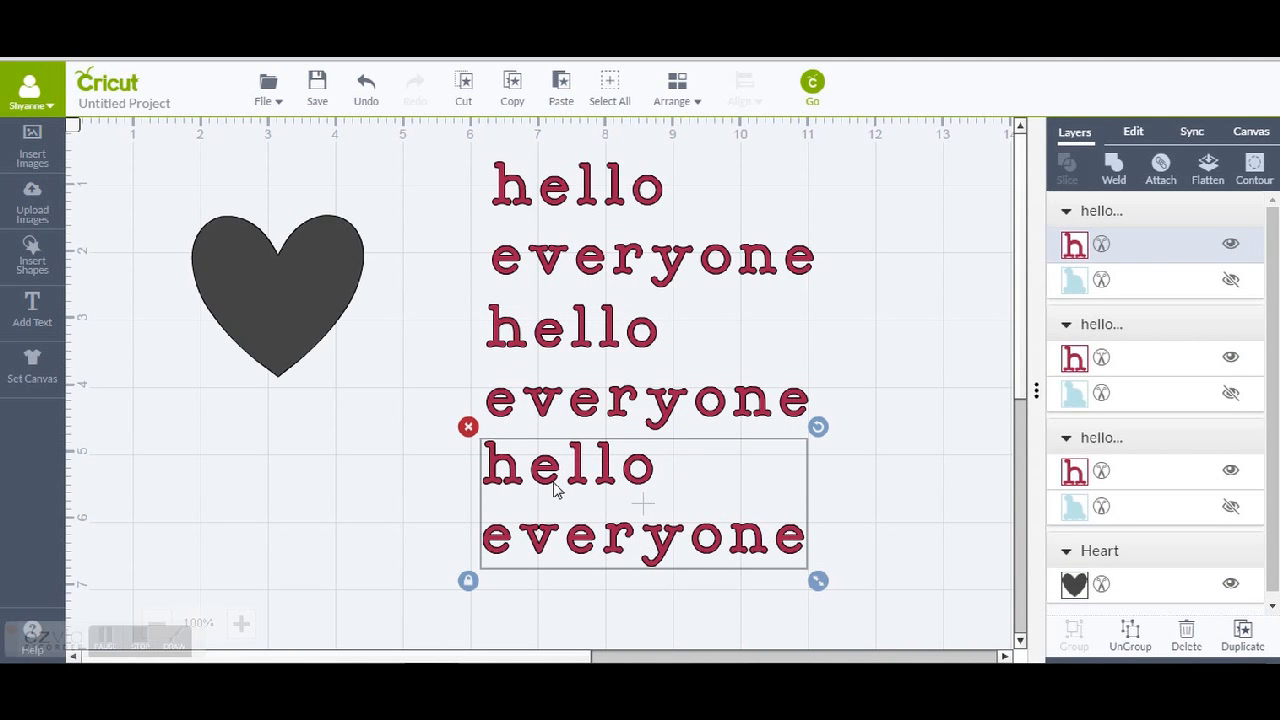
Step: Distribute the three stacked "hello everyone" texts vertically
{"action": "left_click", "coordinate": [608, 342], "text": "shift"}
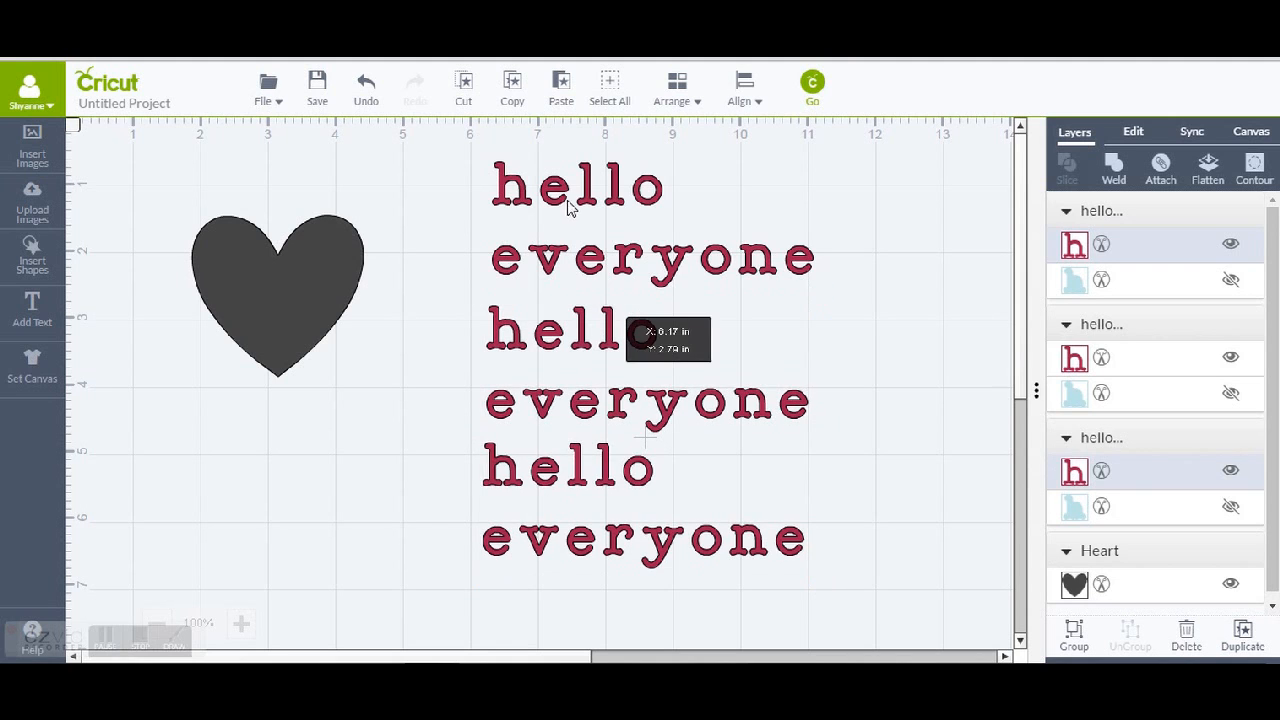
{"action": "left_click", "coordinate": [924, 312]}
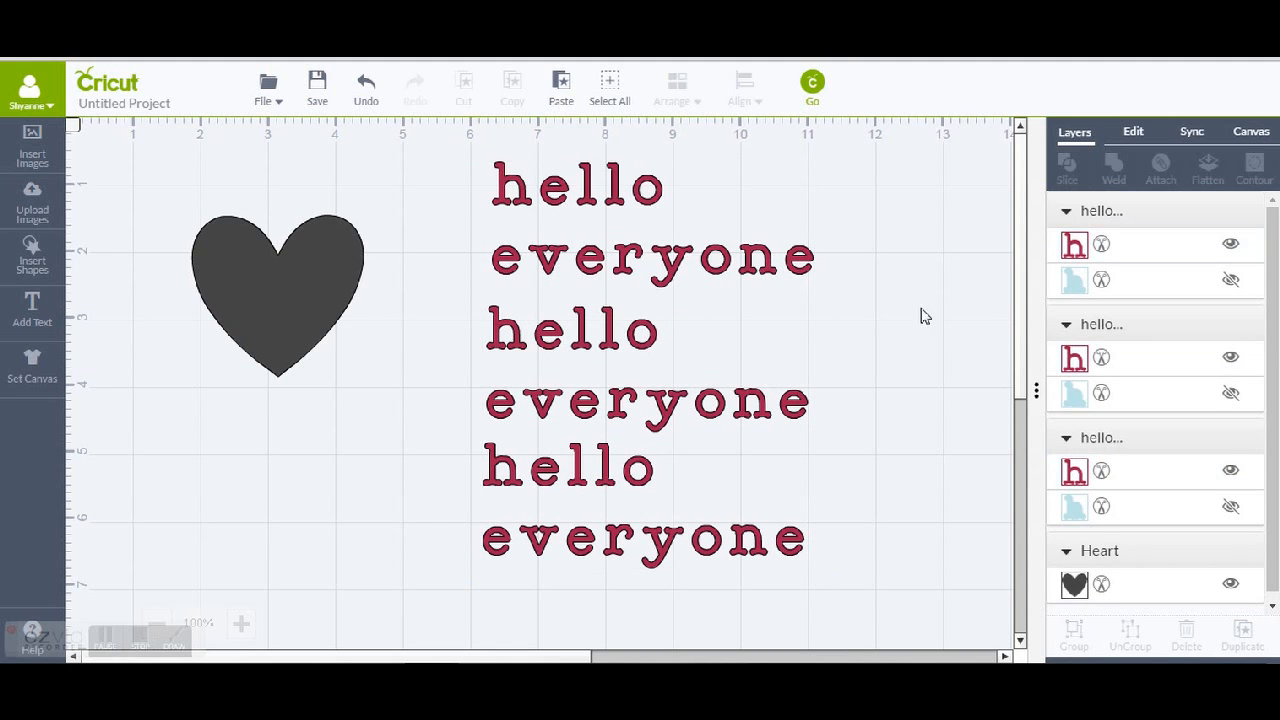
{"action": "left_click", "coordinate": [646, 222]}
{"action": "left_click", "coordinate": [560, 366], "text": "shift"}
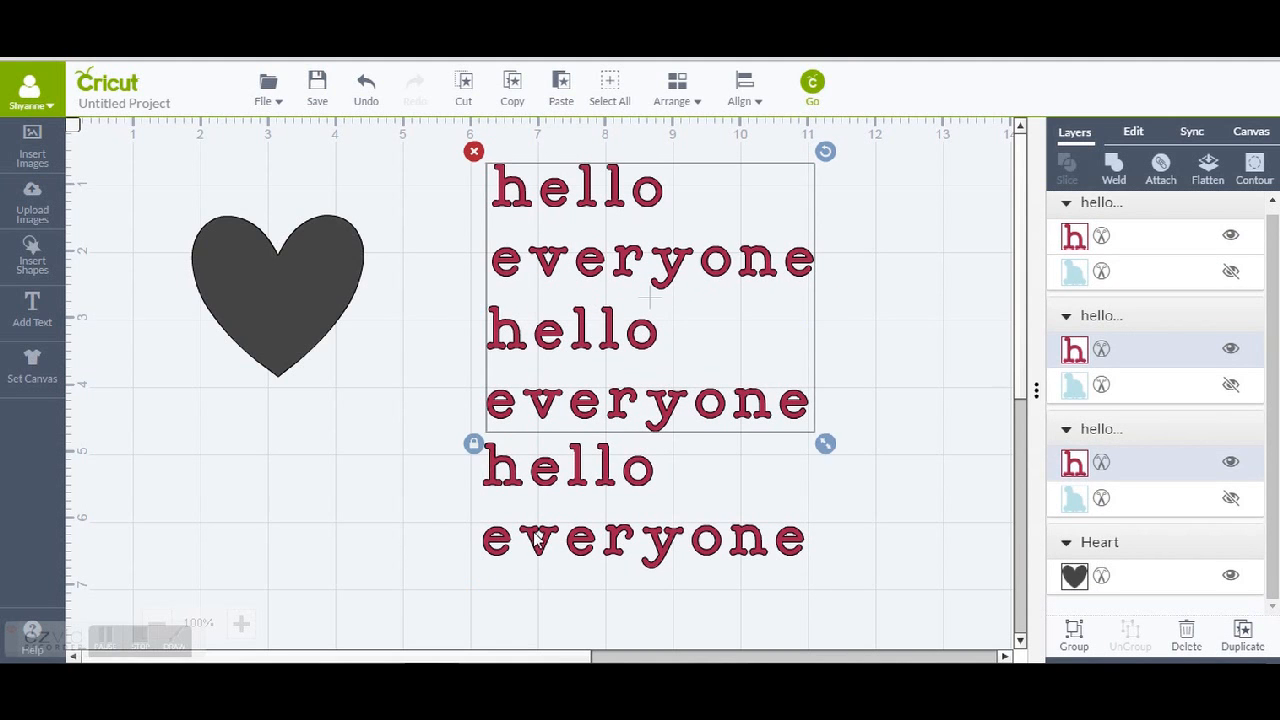
{"action": "left_click", "coordinate": [540, 538], "text": "shift"}
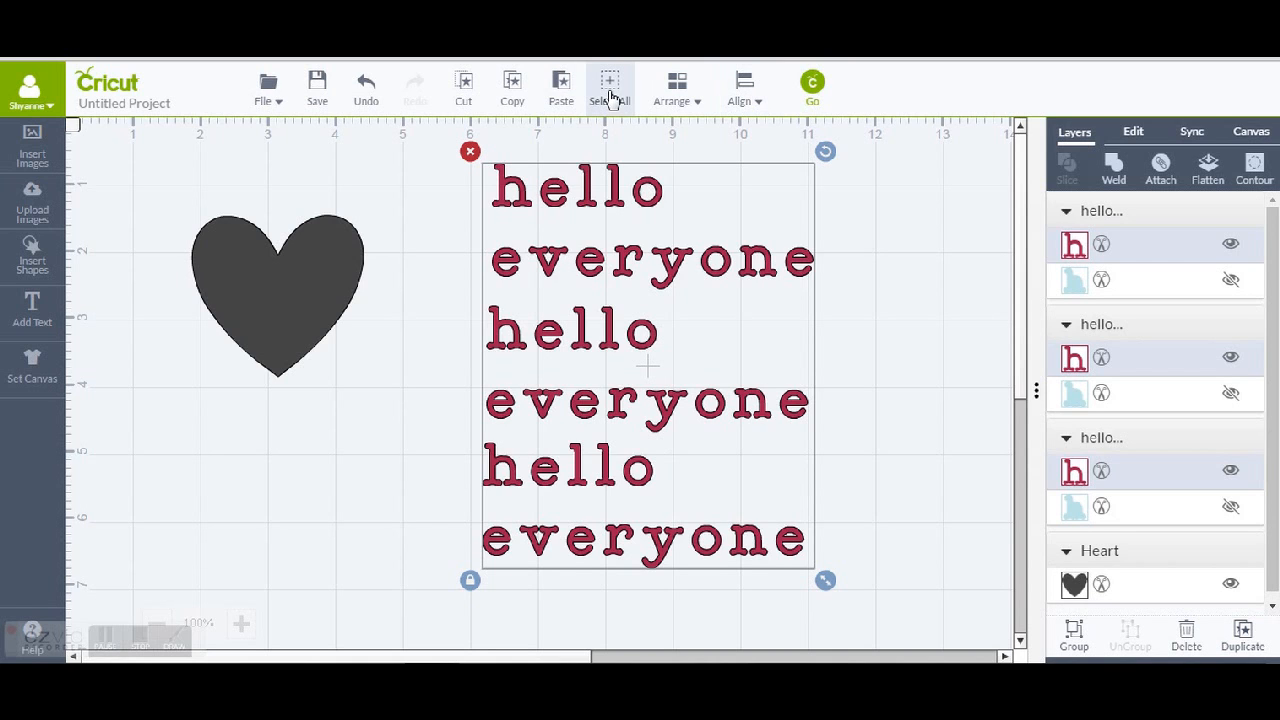
{"action": "left_click", "coordinate": [751, 110]}
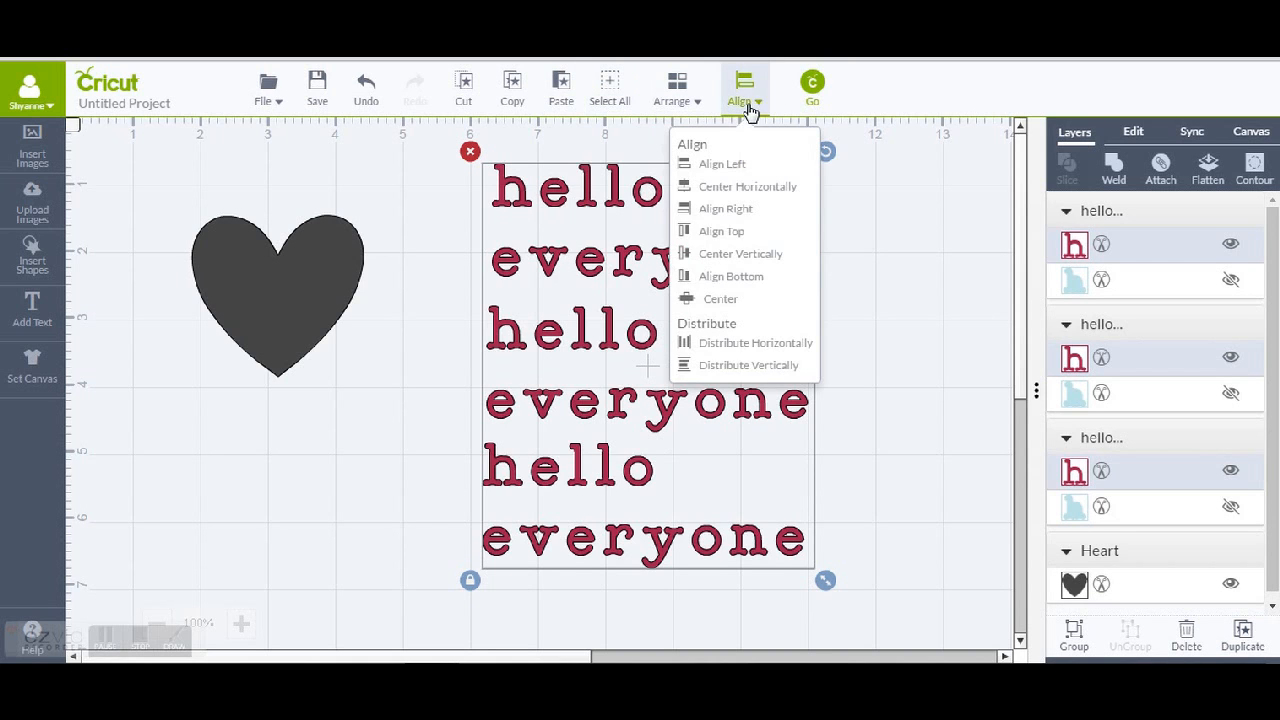
{"action": "left_click", "coordinate": [716, 366]}
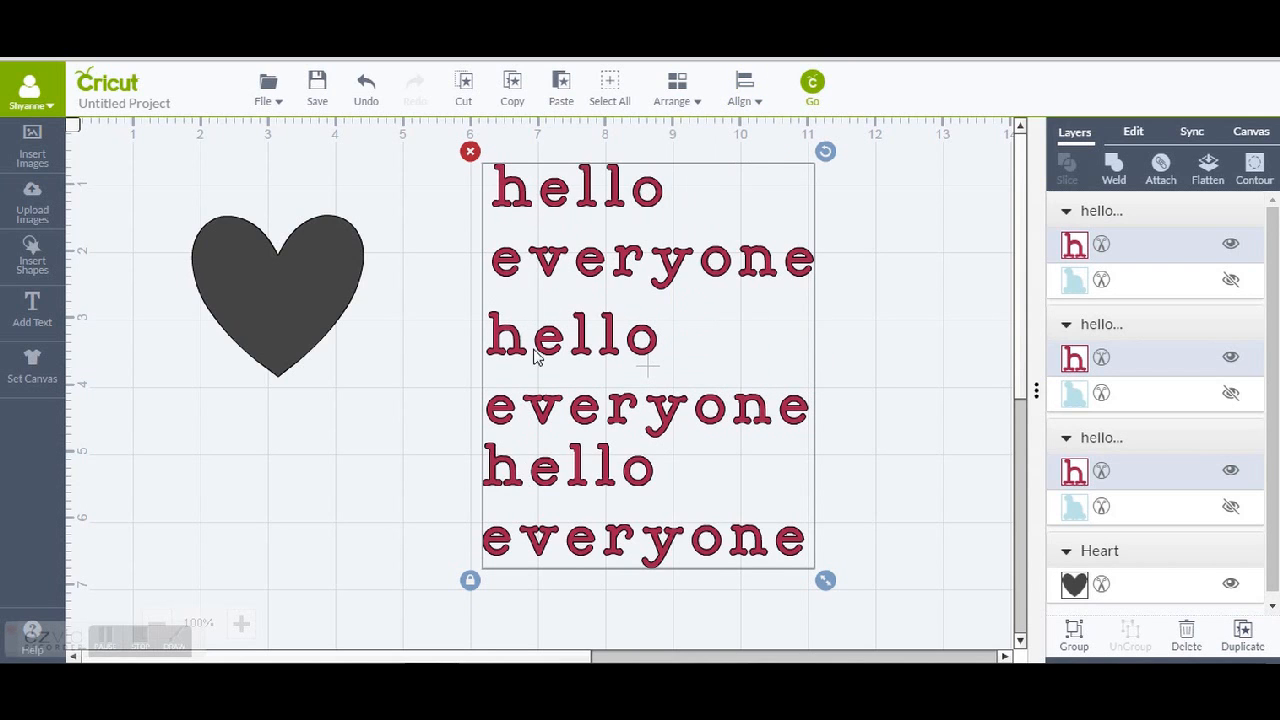
Step: Distribute the three stacked "hello everyone" texts horizontally and clear the selection
{"action": "left_click", "coordinate": [739, 88]}
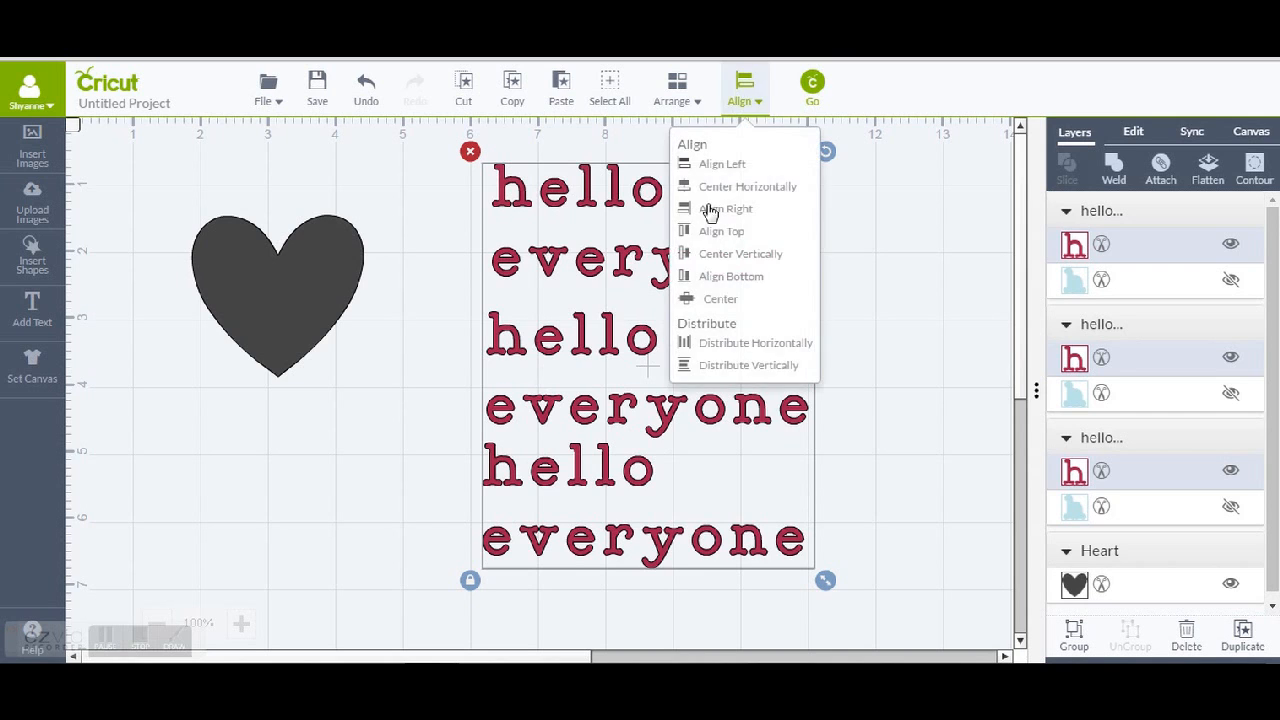
{"action": "left_click", "coordinate": [727, 345]}
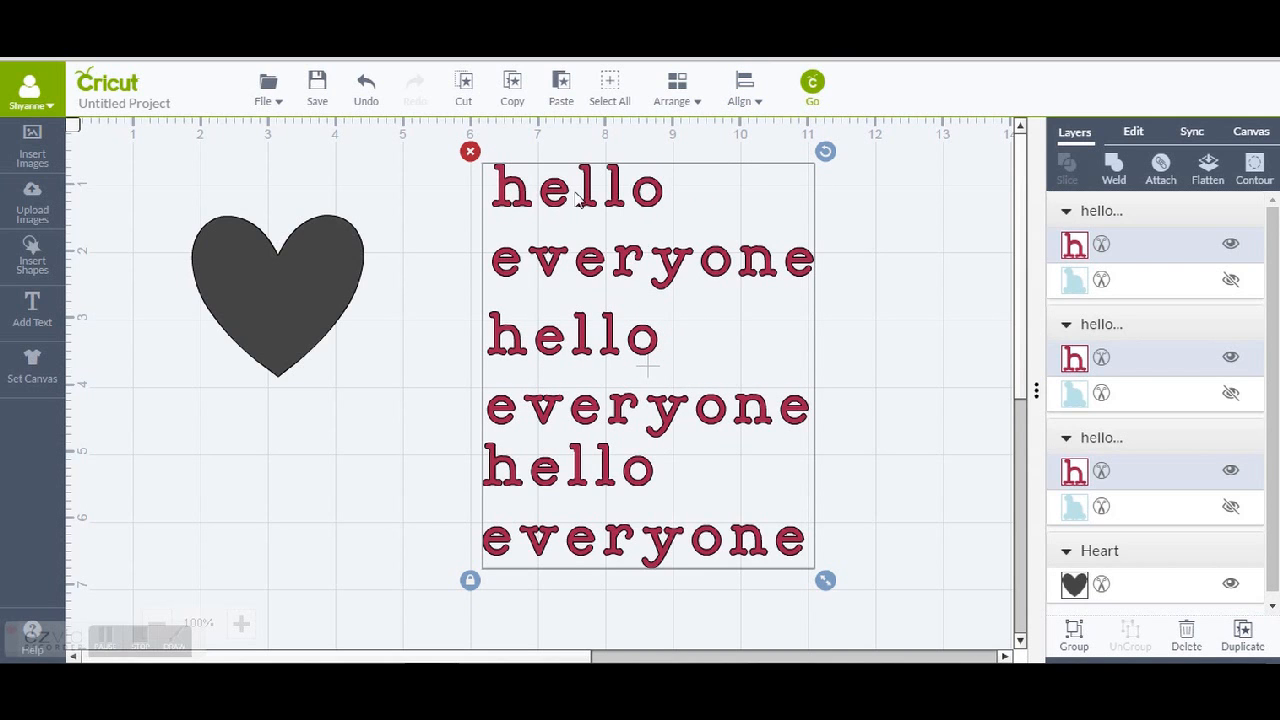
{"action": "left_click", "coordinate": [857, 356]}
Step: Arrange the three "hello everyone" texts in a row on either side of the middle copy and distribute them horizontally
{"action": "left_click_drag", "start_coordinate": [637, 260], "coordinate": [250, 412]}
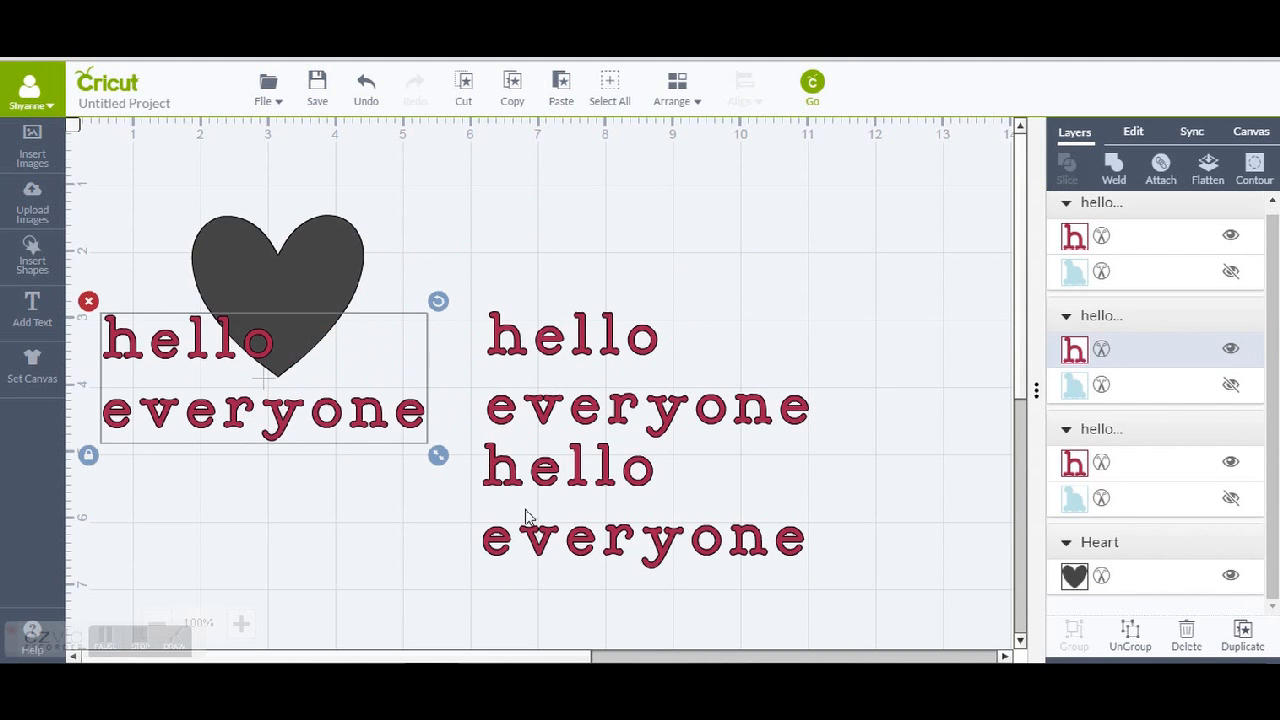
{"action": "left_click_drag", "start_coordinate": [629, 543], "coordinate": [955, 410]}
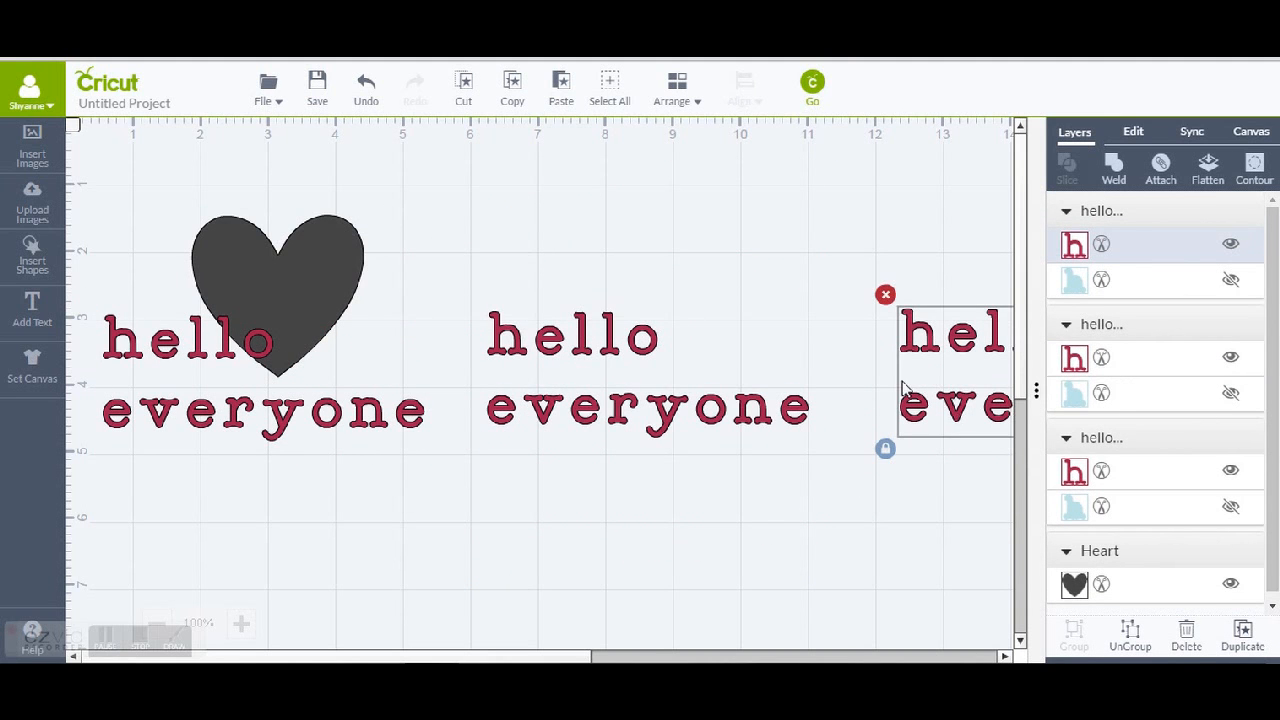
{"action": "left_click", "coordinate": [752, 384], "text": "shift"}
{"action": "left_click", "coordinate": [300, 352], "text": "shift"}
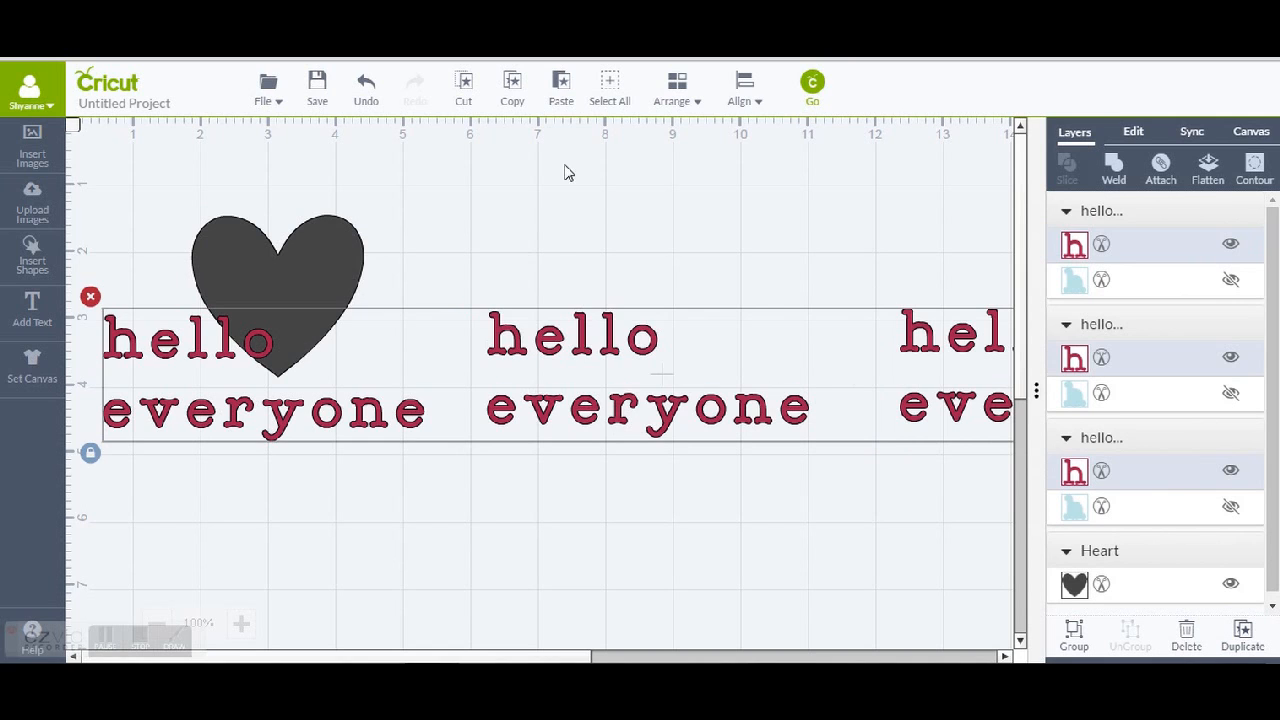
{"action": "left_click", "coordinate": [755, 104]}
{"action": "left_click", "coordinate": [736, 345]}
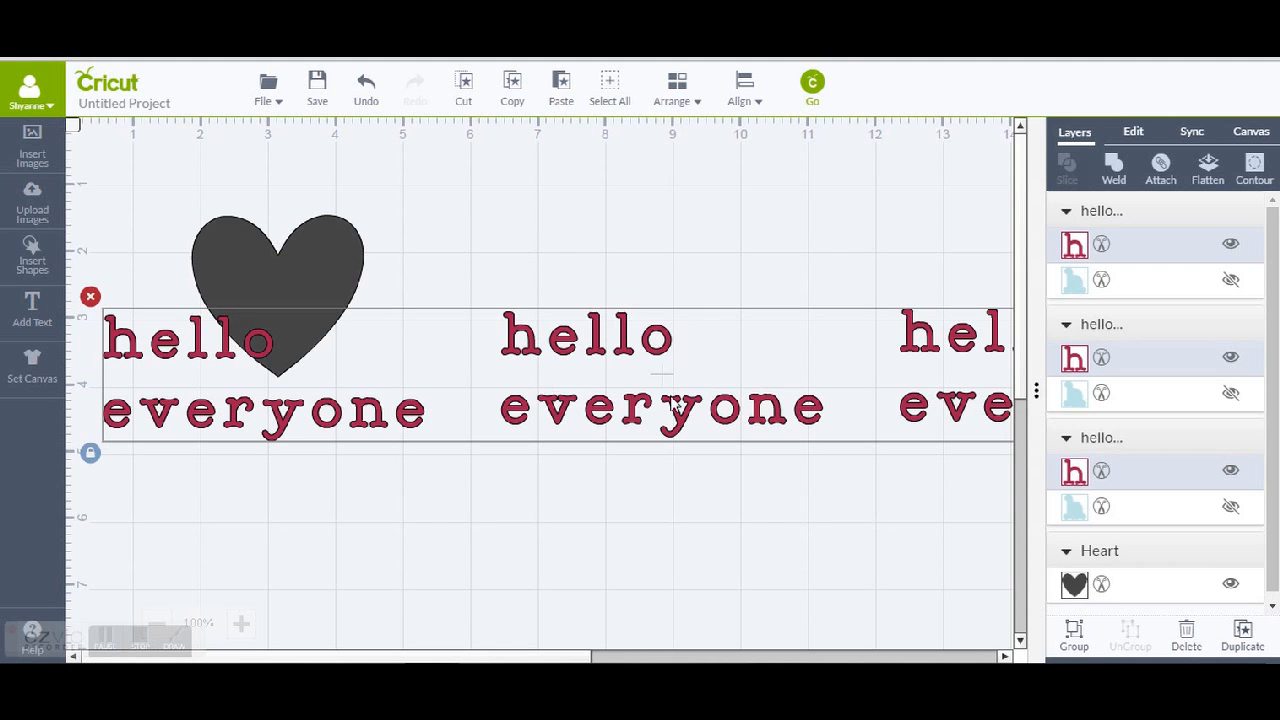
{"action": "left_click", "coordinate": [836, 592]}
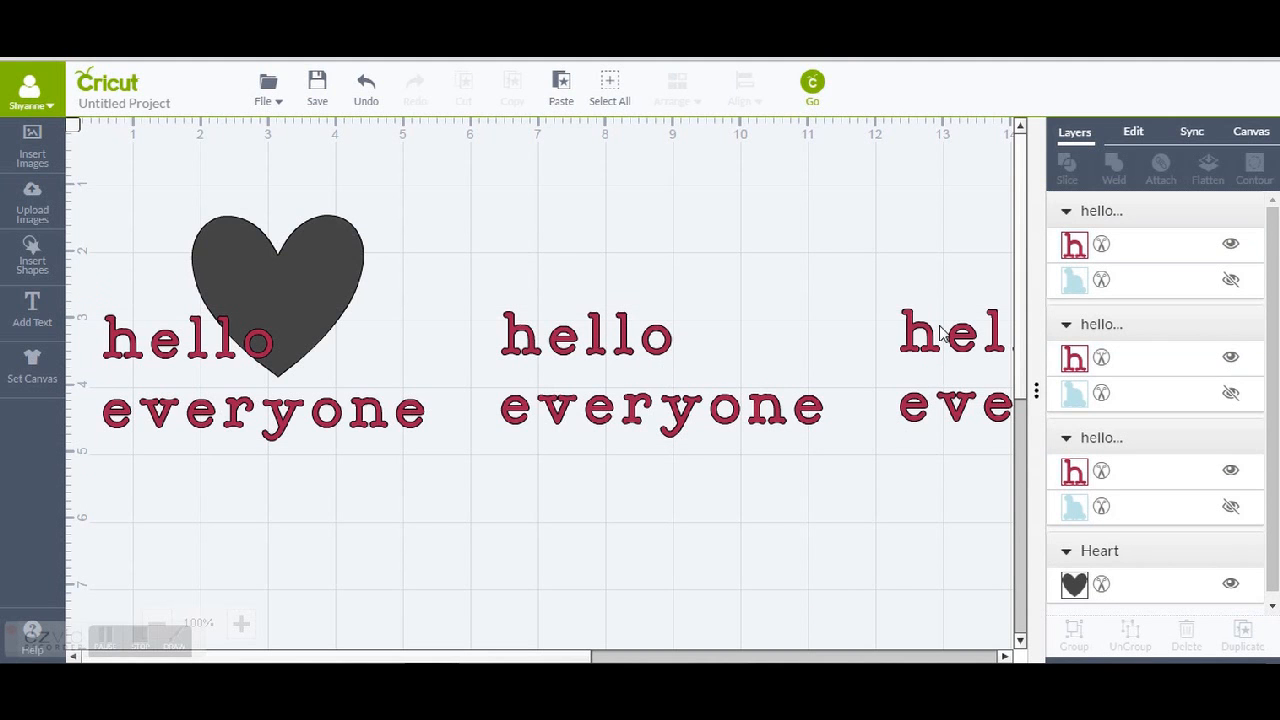
Step: Stack the three "hello everyone" texts beside the heart again and open the project's mat preview for cutting
{"action": "left_click_drag", "start_coordinate": [943, 357], "coordinate": [558, 507]}
{"action": "left_click_drag", "start_coordinate": [286, 391], "coordinate": [655, 220]}
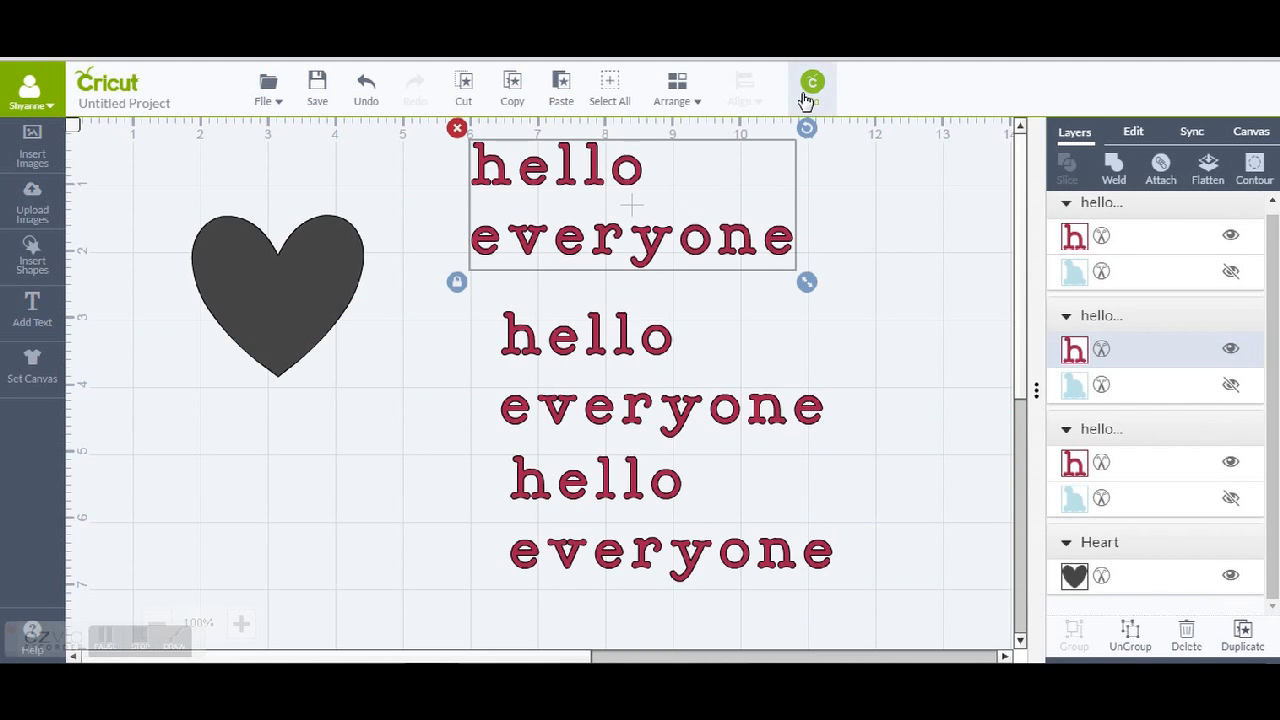
{"action": "left_click", "coordinate": [805, 99]}
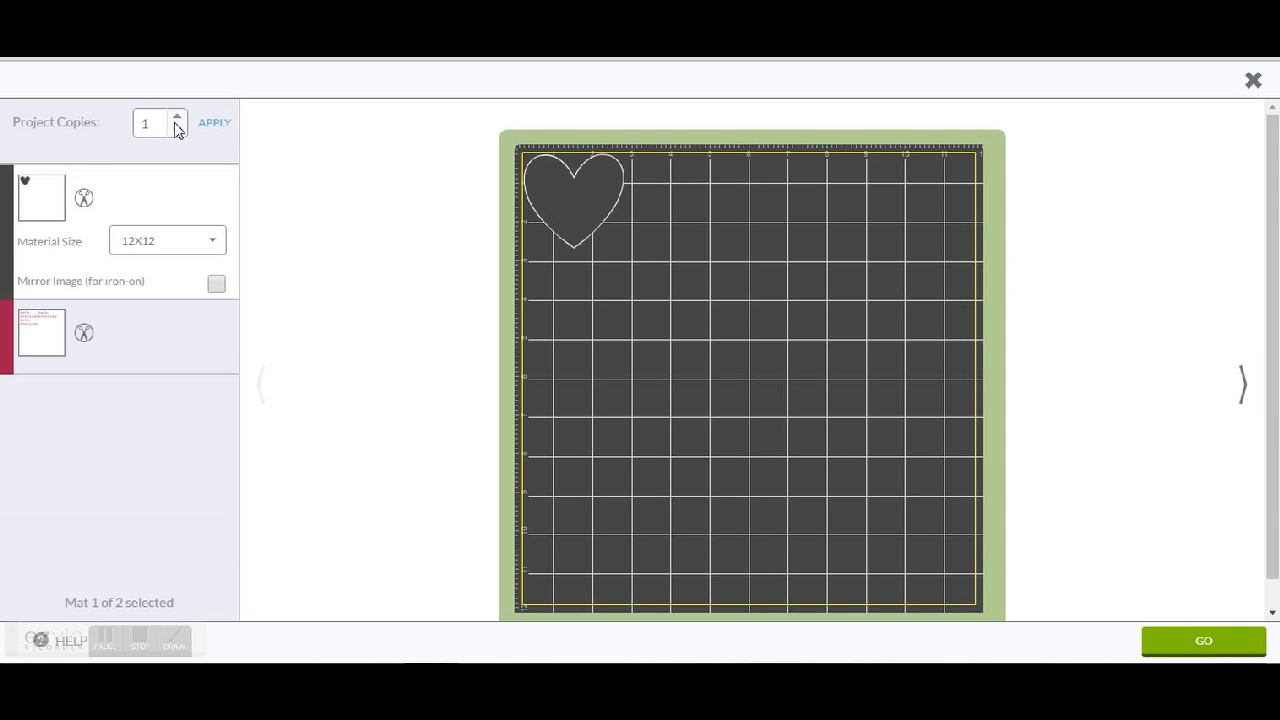
Step: Set the number of project copies to 5 and apply it to the mats
{"action": "left_click_drag", "start_coordinate": [160, 122], "coordinate": [127, 122]}
{"action": "type", "text": "5"}
{"action": "left_click", "coordinate": [210, 123]}
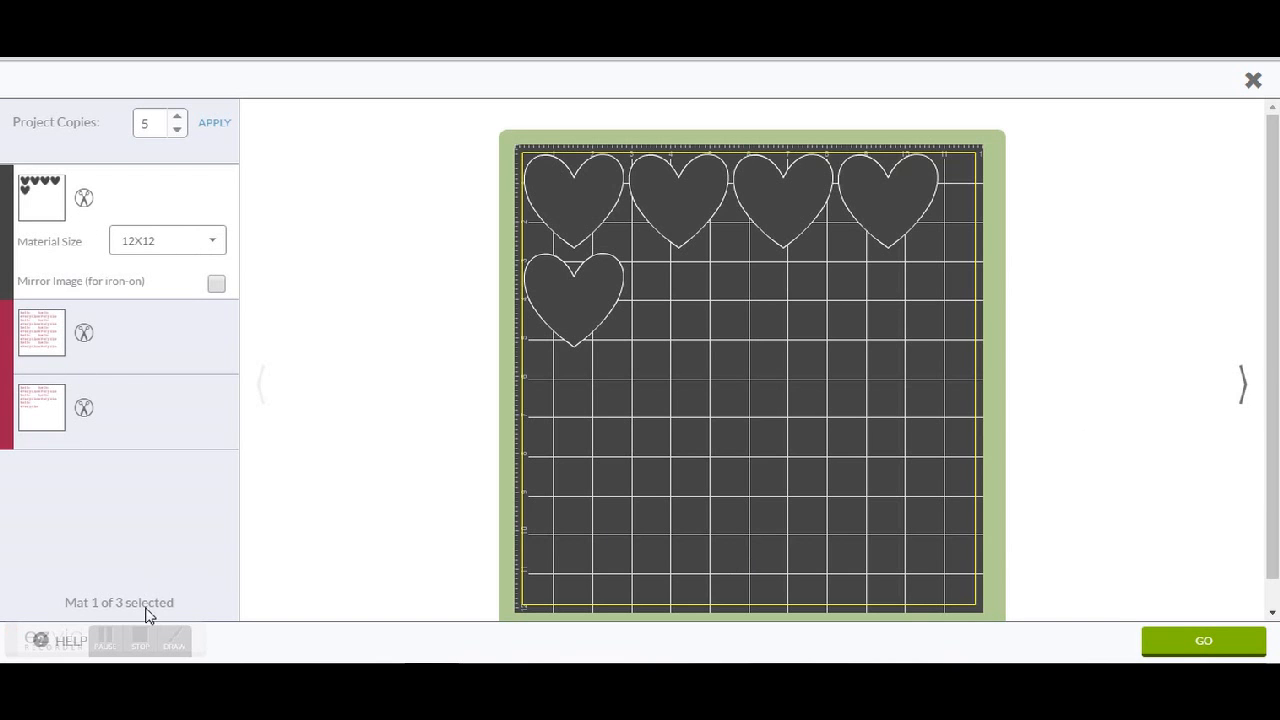
Step: Set the project copies to 1, apply it, and show the red mat with the texts
{"action": "left_click_drag", "start_coordinate": [153, 124], "coordinate": [27, 119]}
{"action": "left_click", "coordinate": [215, 123]}
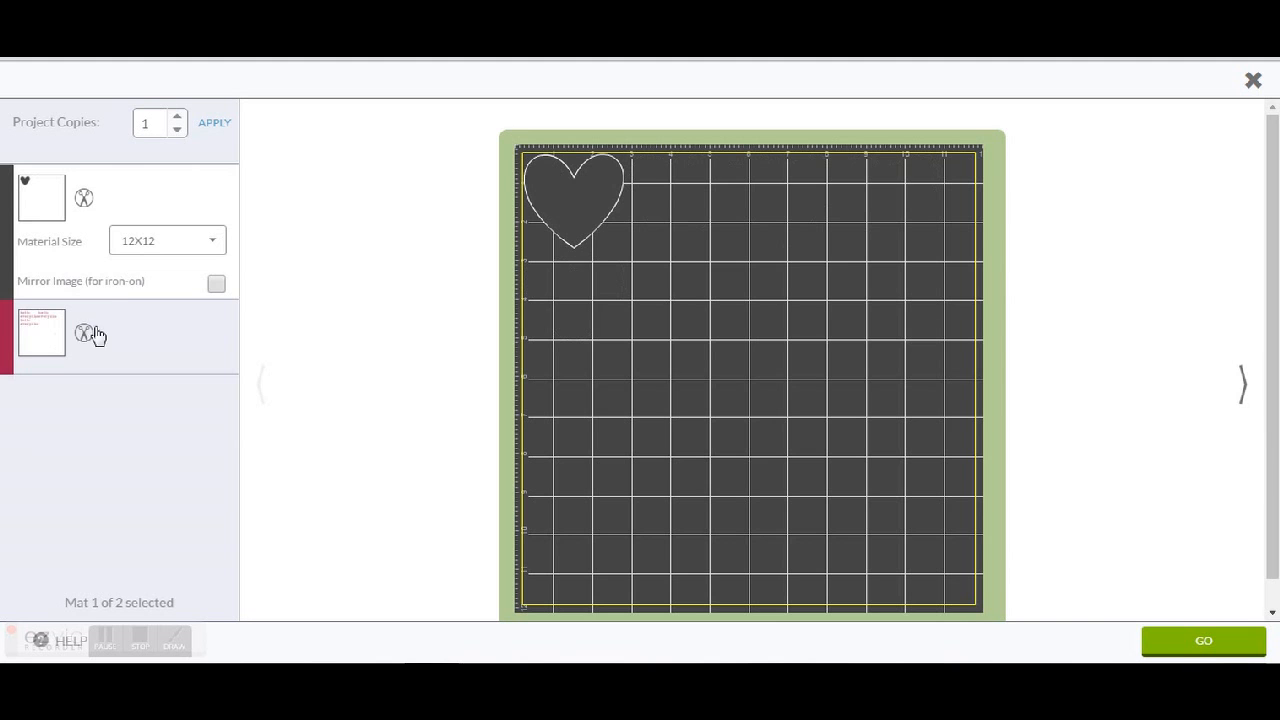
{"action": "left_click", "coordinate": [38, 336]}
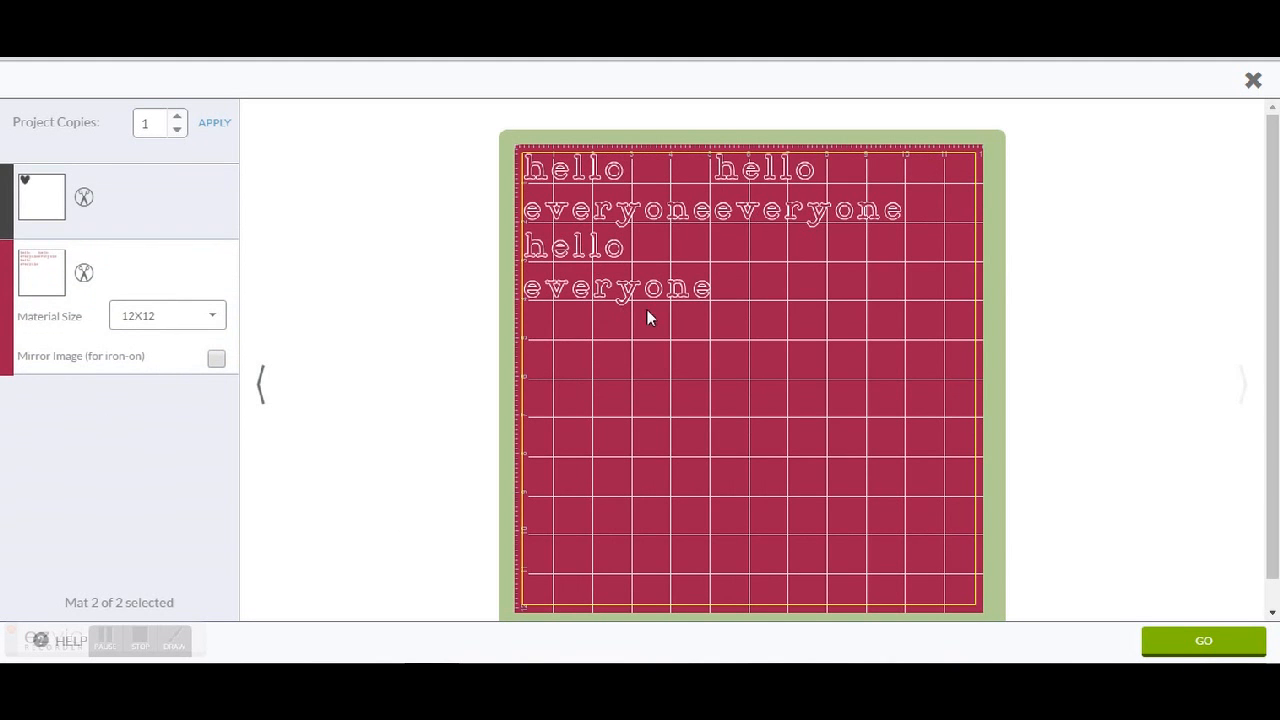
Step: Move two "hello everyone" texts to the red mat's lower-right corner, one above the other, and rotate the remaining text to run nearly vertically
{"action": "left_click_drag", "start_coordinate": [746, 172], "coordinate": [712, 176]}
{"action": "left_click_drag", "start_coordinate": [591, 267], "coordinate": [879, 569]}
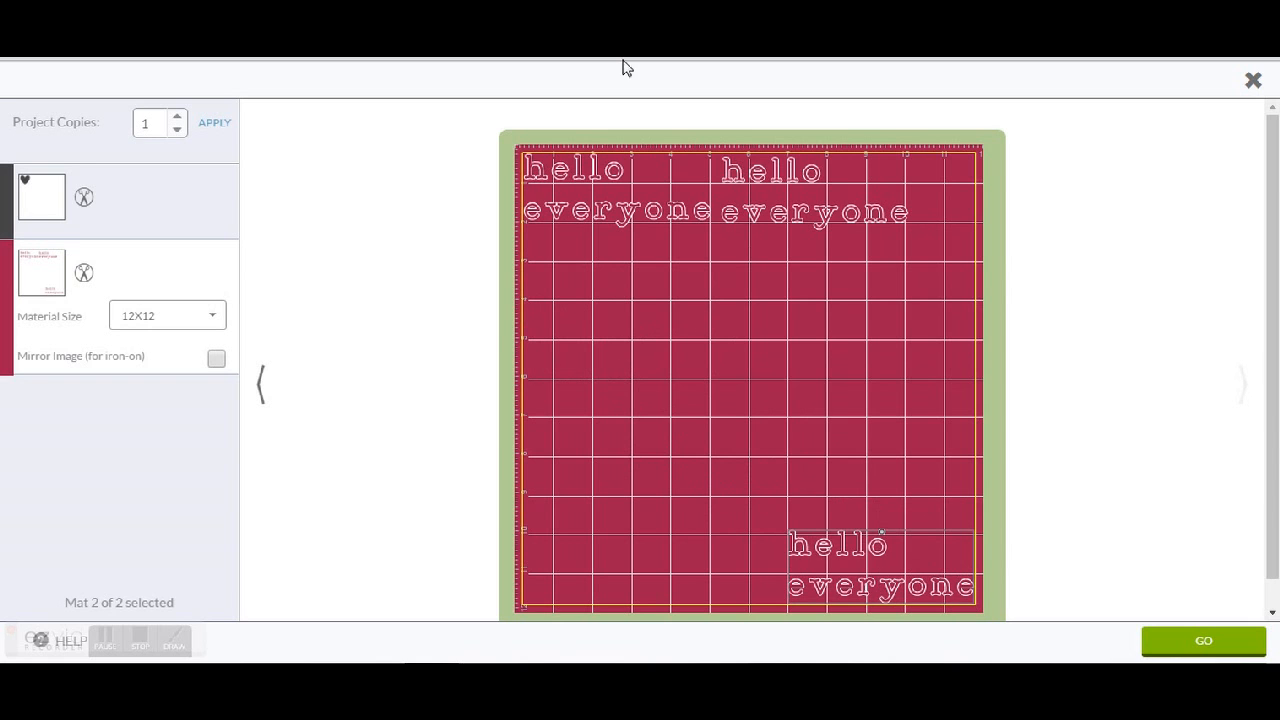
{"action": "left_click_drag", "start_coordinate": [806, 185], "coordinate": [939, 505]}
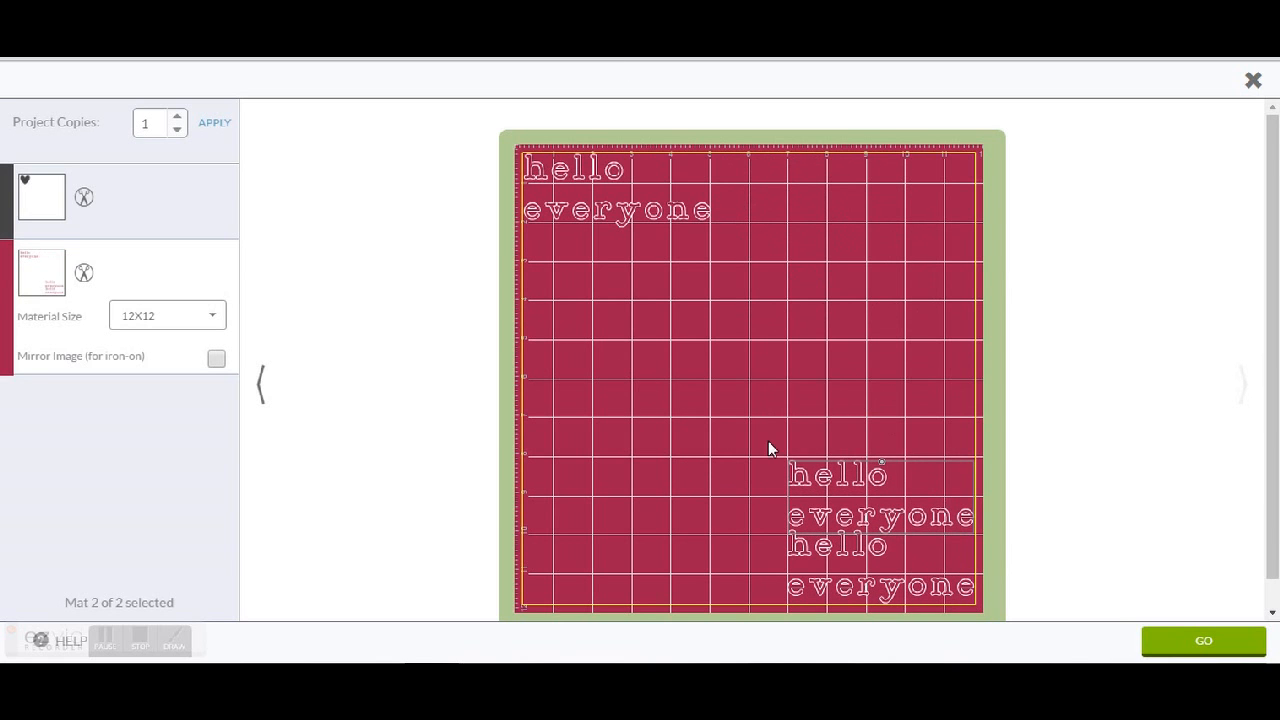
{"action": "left_click_drag", "start_coordinate": [583, 170], "coordinate": [586, 271]}
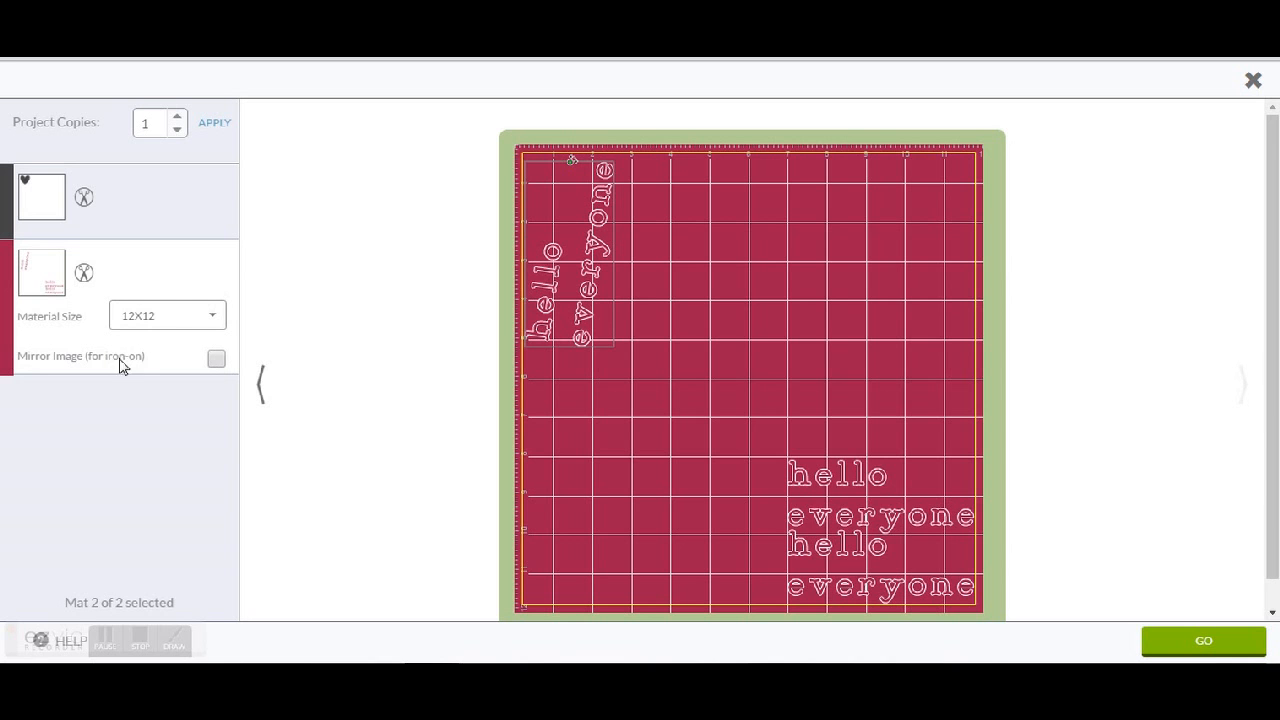
Step: Turn on Mirror Image (for iron-on) for the red text mat and close the mat preview
{"action": "left_click", "coordinate": [214, 360]}
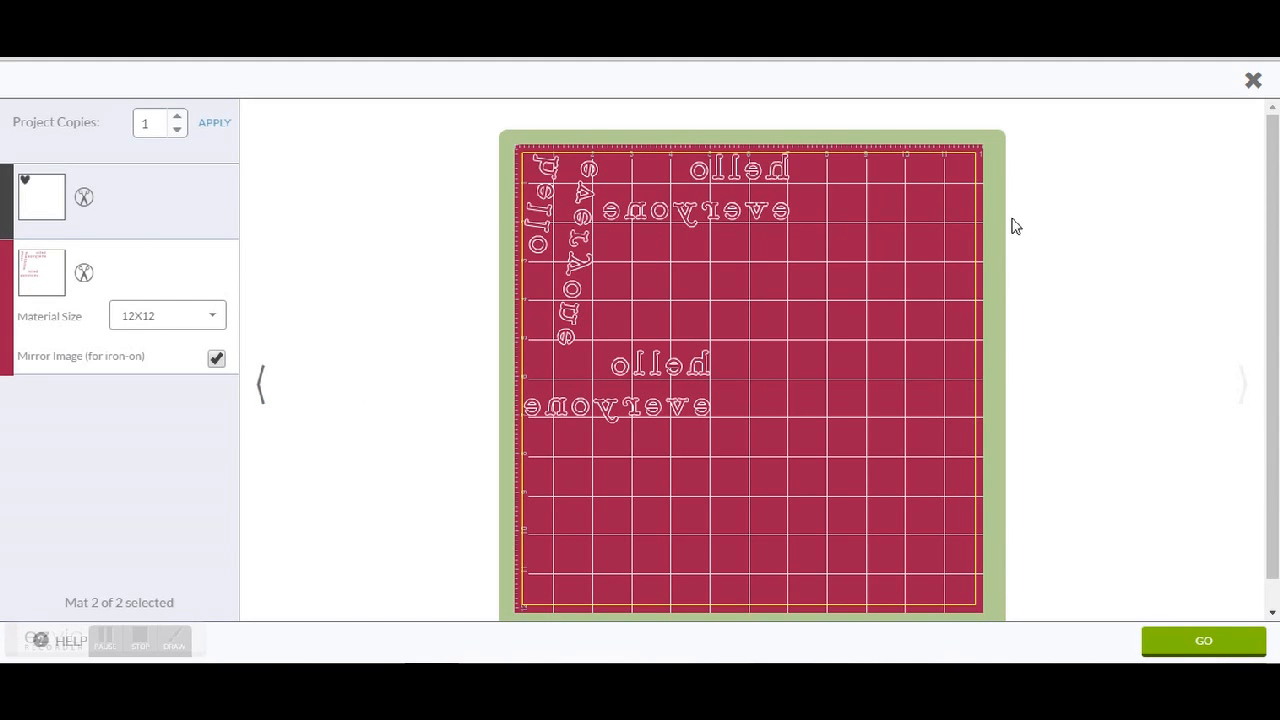
{"action": "left_click", "coordinate": [1253, 84]}
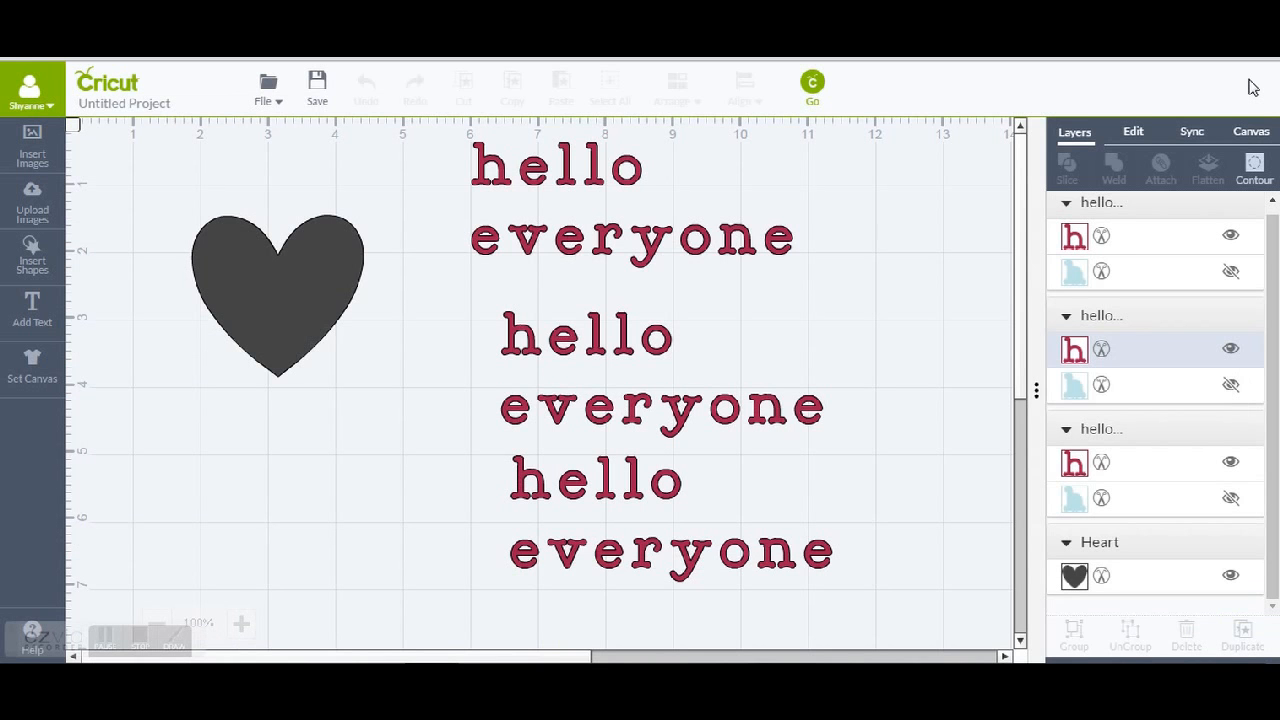